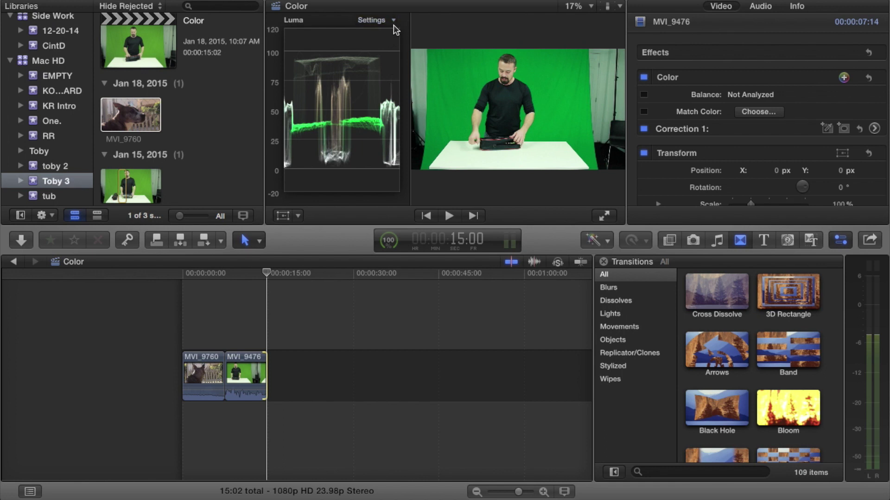
Hide the video scopes beside the viewer and show them again
left_click(620, 6)
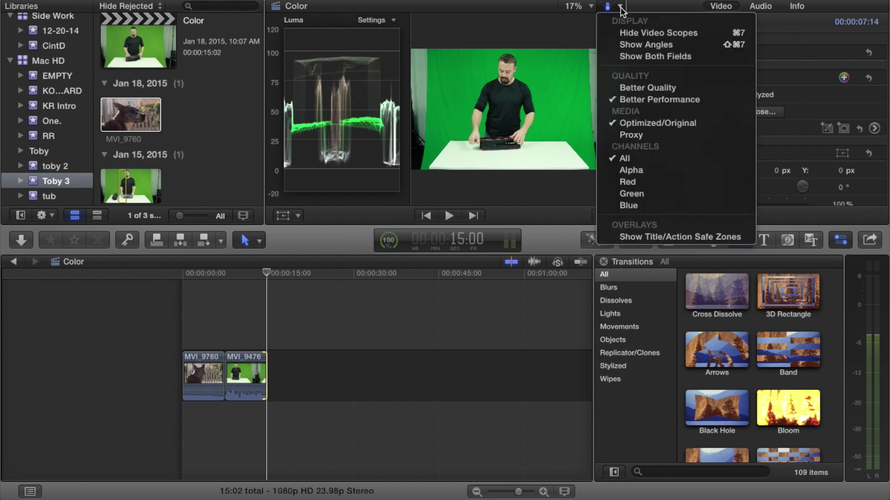
left_click(619, 33)
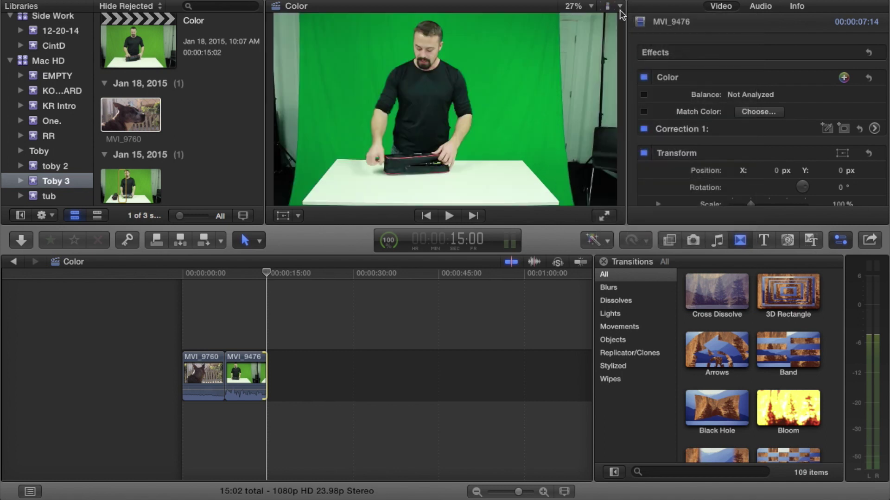
left_click(620, 6)
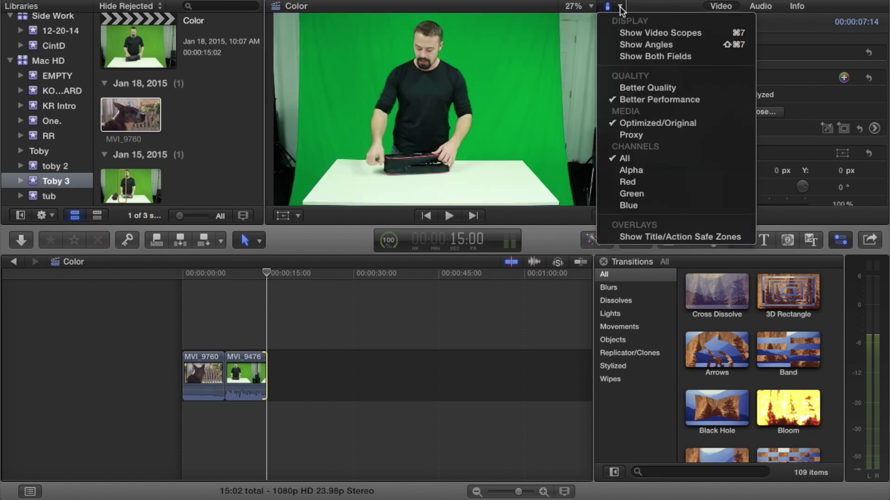
left_click(622, 33)
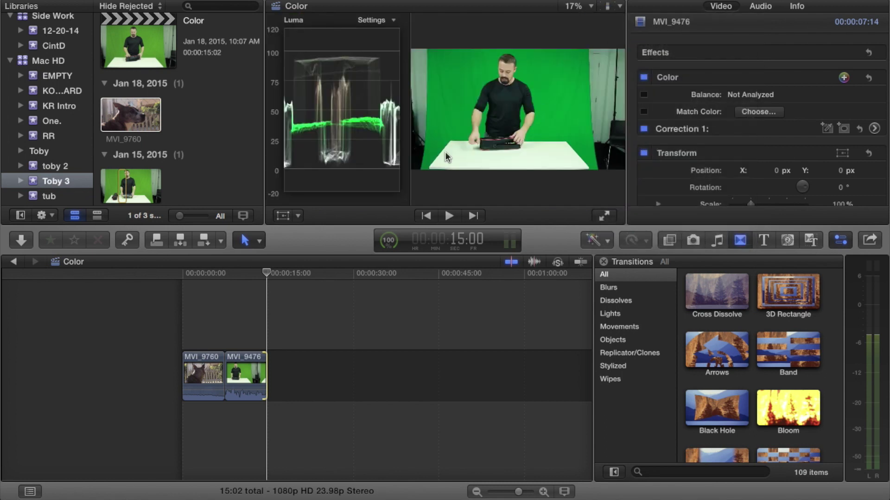
Check the video scope display options and compare the luma waveforms of clips MVI_9760 and MVI_9476
left_click(202, 276)
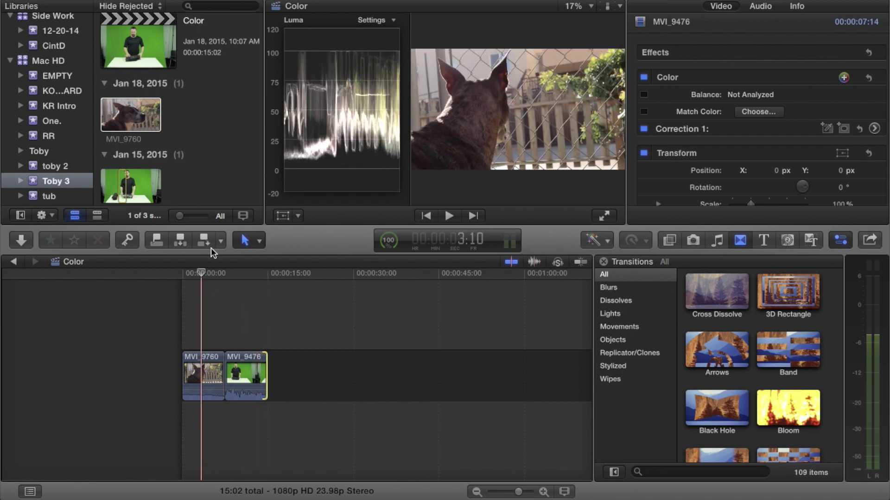
left_click(393, 21)
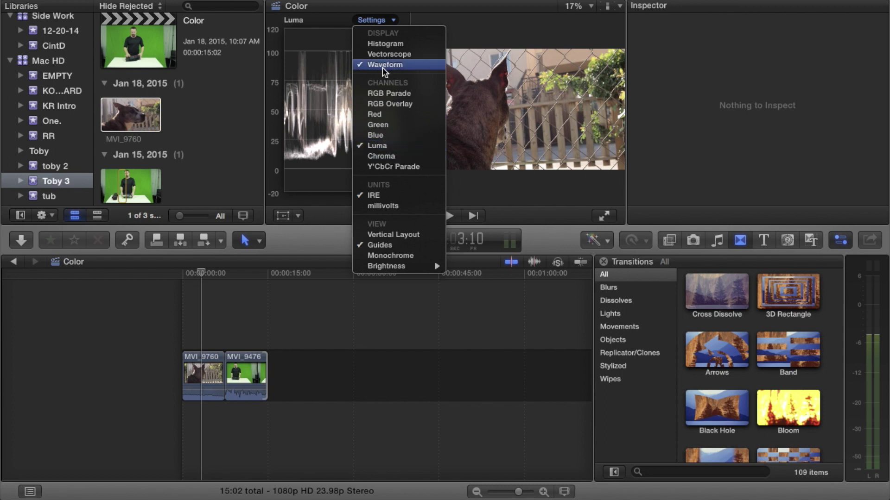
left_click(338, 63)
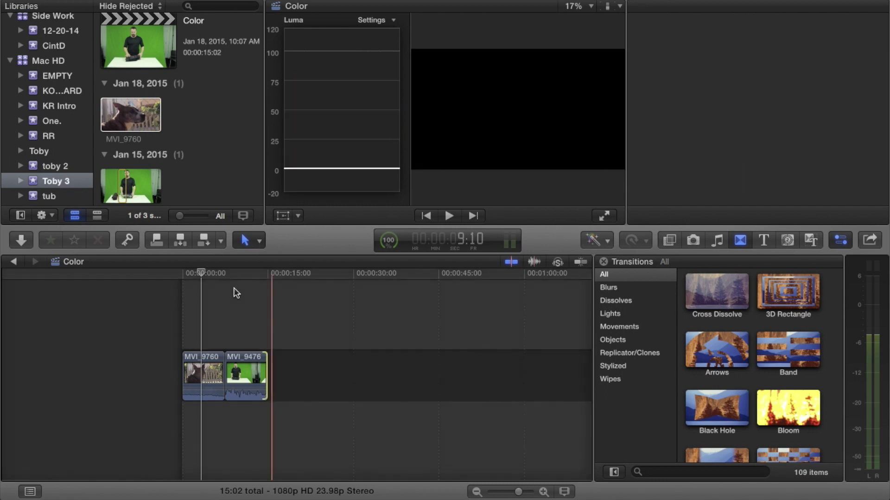
key("c")
left_click(244, 272)
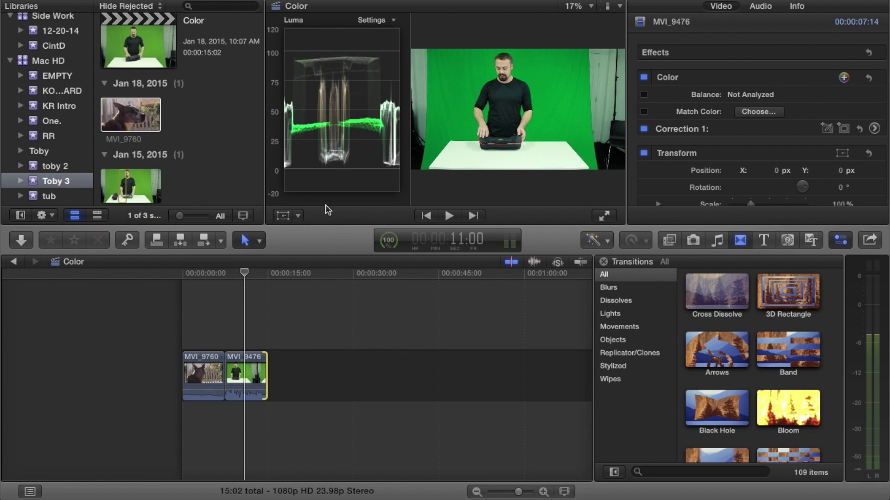
left_click_drag(244, 273, 208, 273)
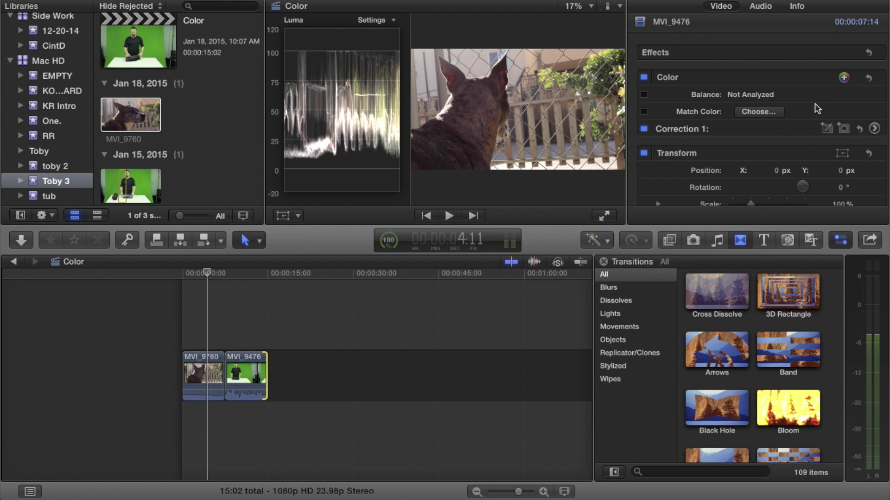
Open the Exposure adjustment of Correction 1 with the playhead on clip MVI_9760
scroll(691, 94, "up", 3)
left_click(874, 129)
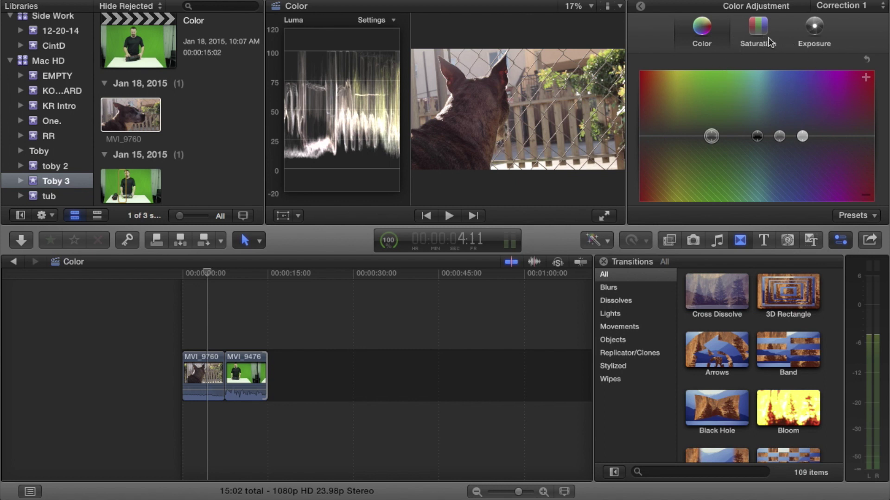
left_click(807, 36)
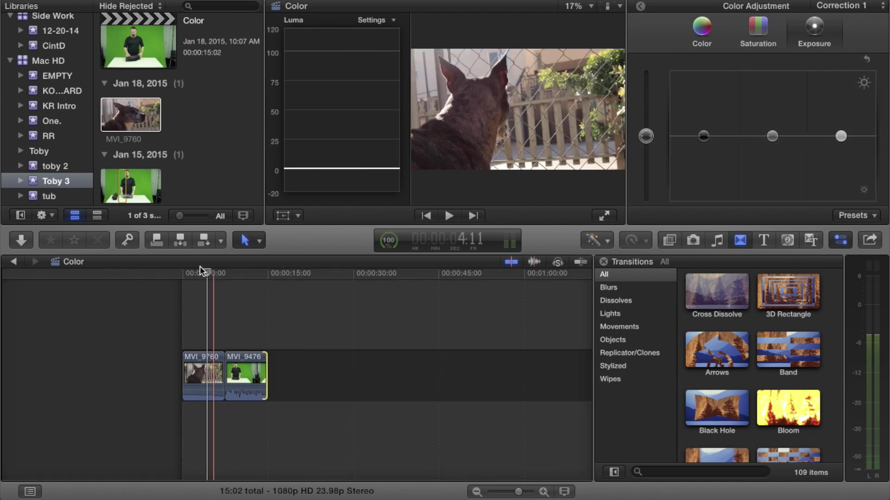
mouse_move(206, 269)
left_mouse_down()
mouse_move(187, 271)
mouse_move(222, 265)
mouse_move(191, 267)
mouse_move(198, 271)
left_mouse_up()
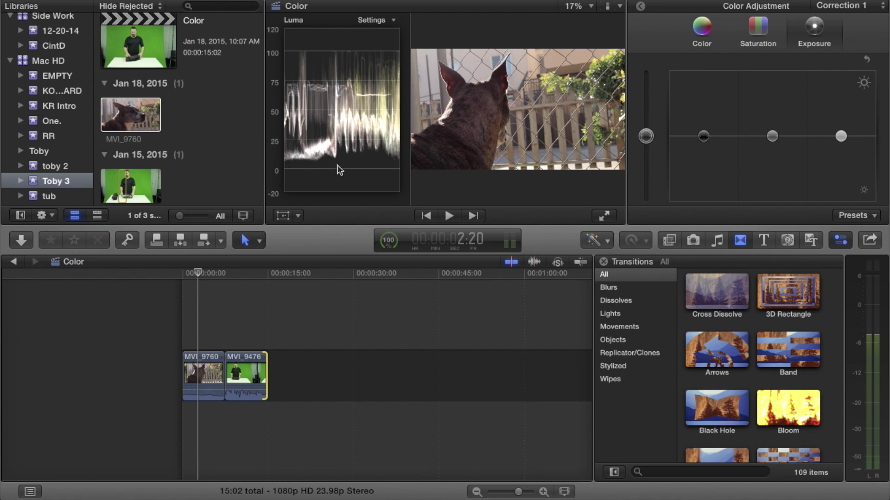
left_click(703, 136)
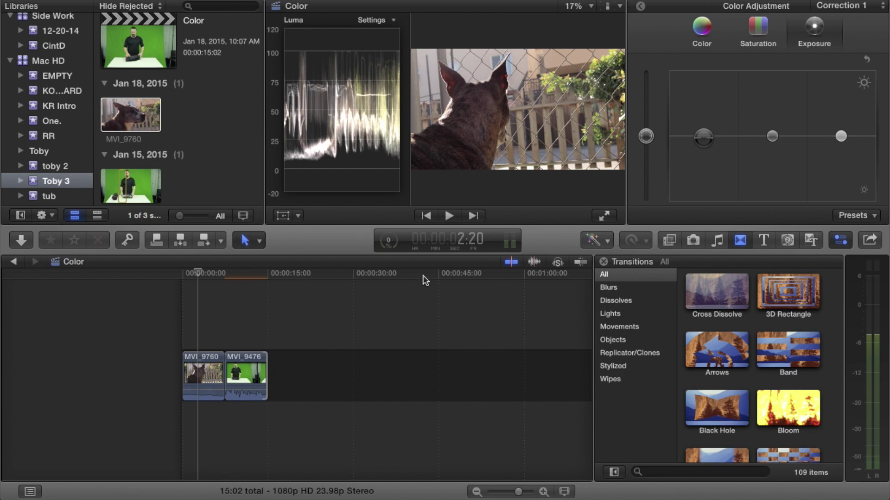
Select clip MVI_9760 in the timeline and lower its shadow exposure slightly so the waveform's darkest parts approach 0
left_click(204, 273)
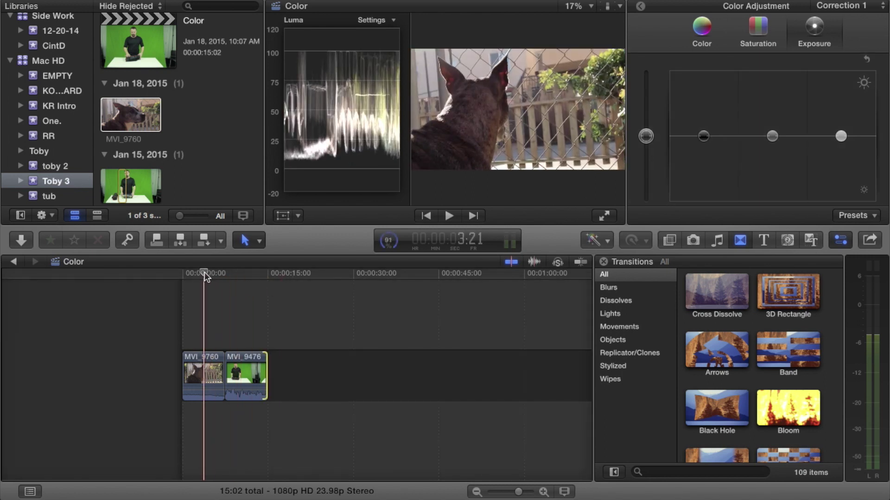
left_click(203, 272)
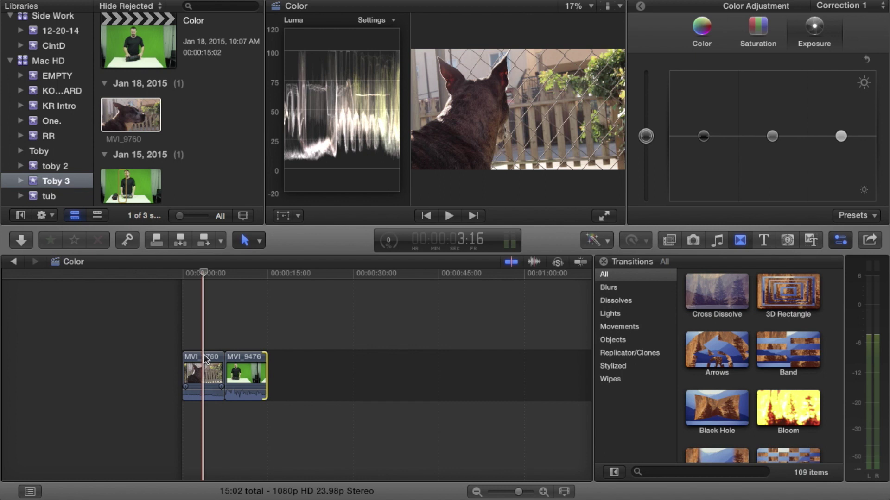
left_click(206, 360)
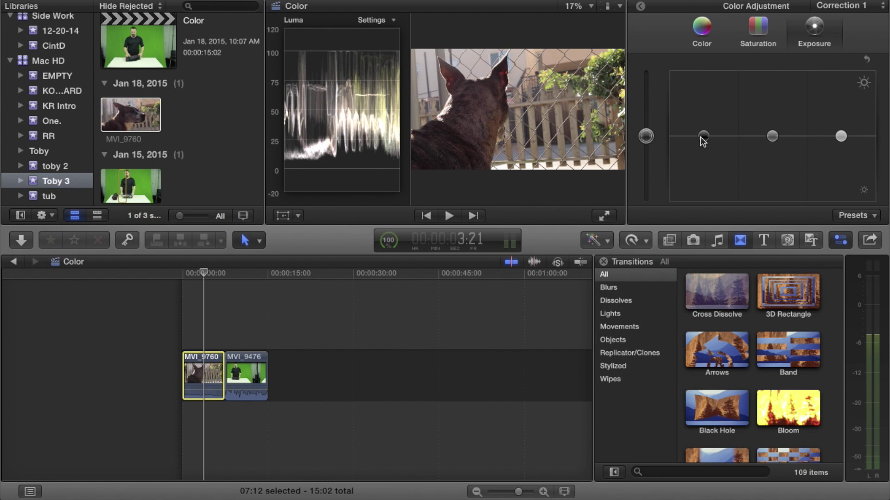
left_click(201, 274)
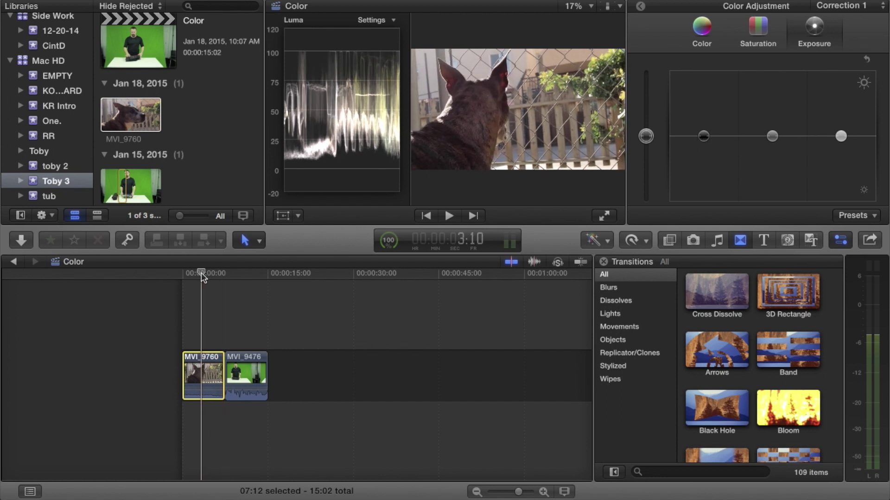
left_click(704, 137)
left_click_drag(705, 137, 705, 140)
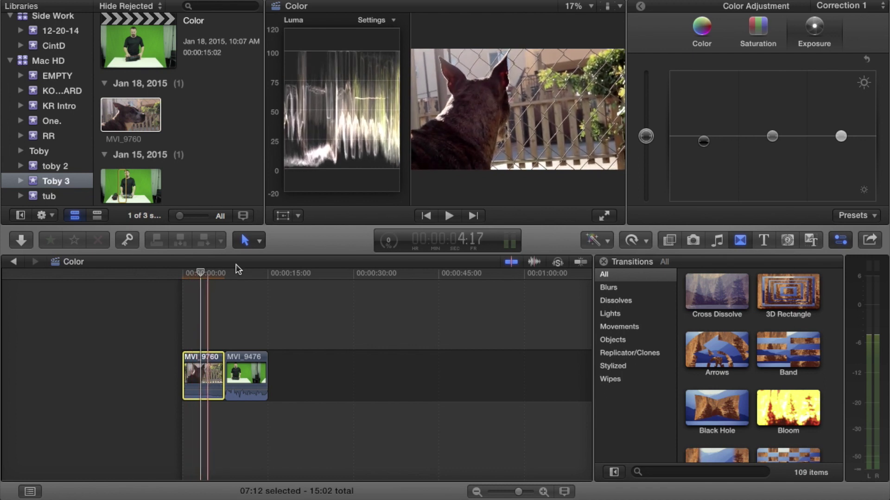
Balance MVI_9760's exposure by lowering the midtones slightly, fine-tuning the shadows and raising the highlights slightly
left_click_drag(772, 137, 771, 142)
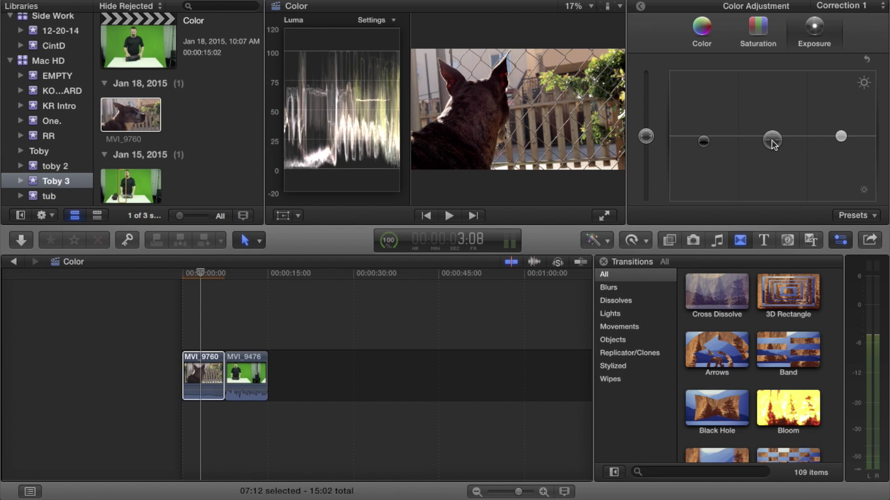
mouse_move(771, 140)
left_mouse_down()
mouse_move(772, 149)
mouse_move(771, 139)
left_mouse_up()
left_click_drag(705, 146, 705, 145)
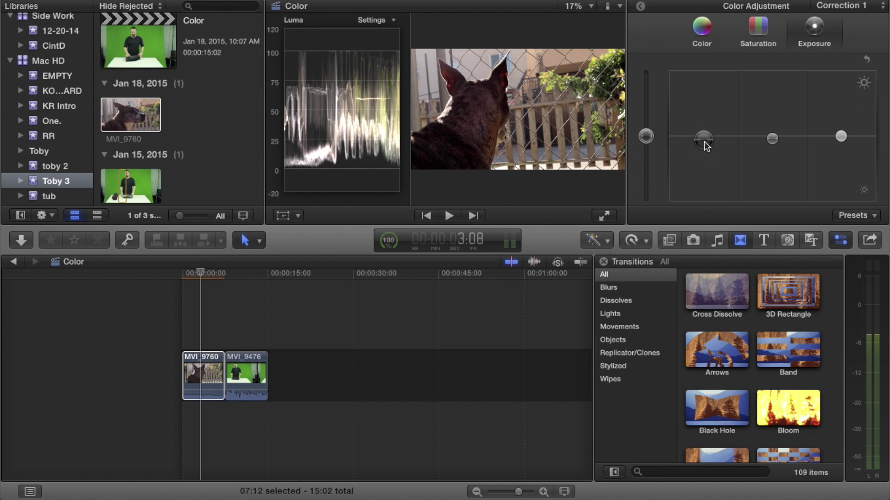
left_click_drag(774, 141, 773, 144)
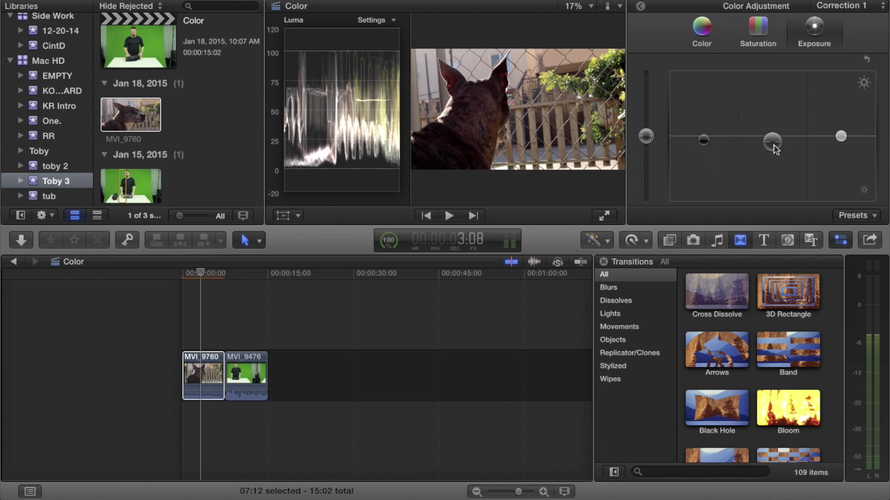
left_click_drag(702, 140, 705, 144)
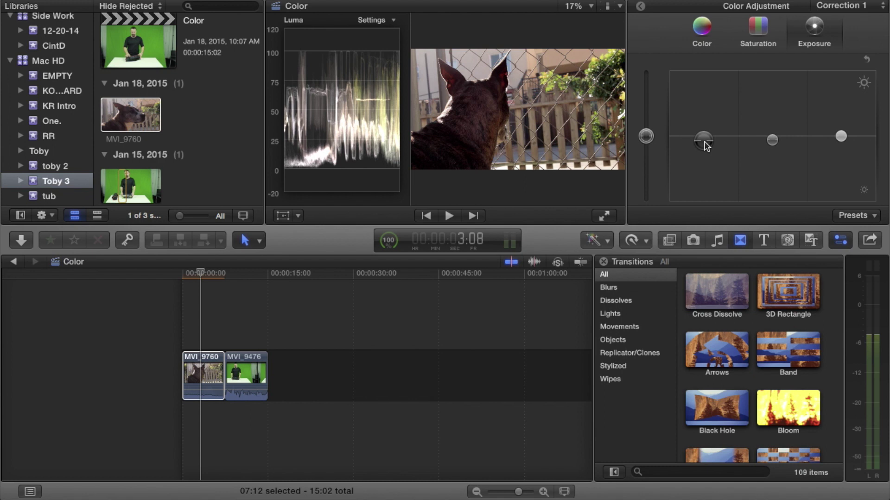
left_click_drag(706, 145, 705, 146)
left_click_drag(838, 137, 839, 135)
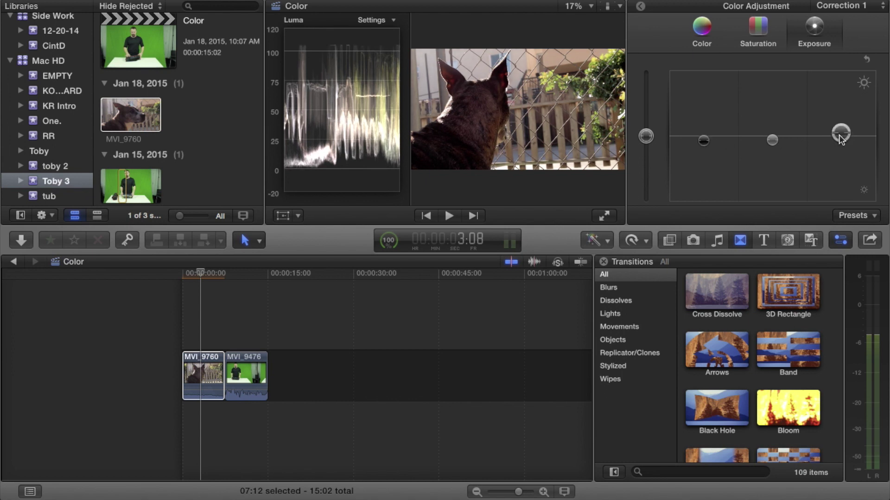
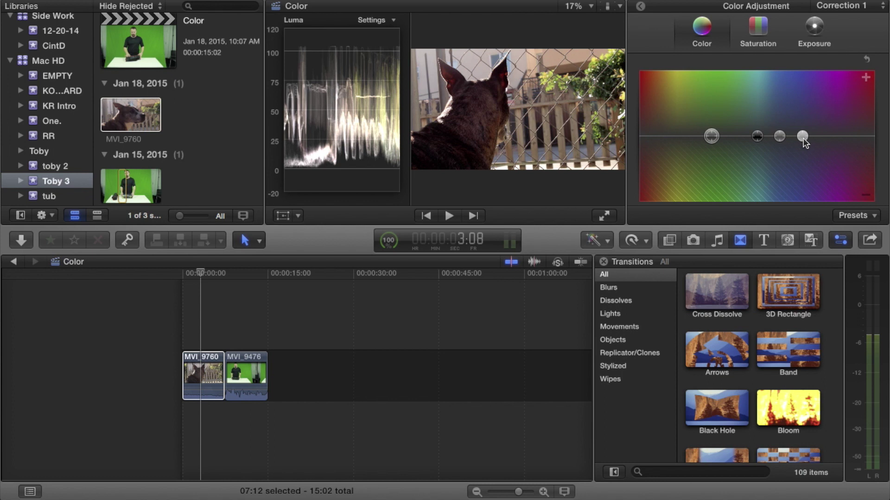
Adjust MVI_9760's color balance, adding slight blue to the highlights, reducing blue in the midtones and fine-tuning the shadows within the cyan range
left_click(803, 137)
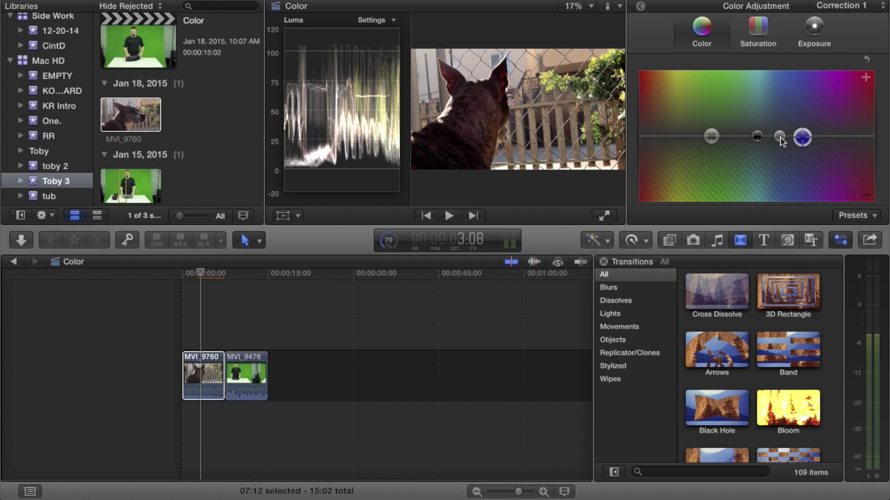
left_click(780, 136)
left_click_drag(780, 136, 779, 135)
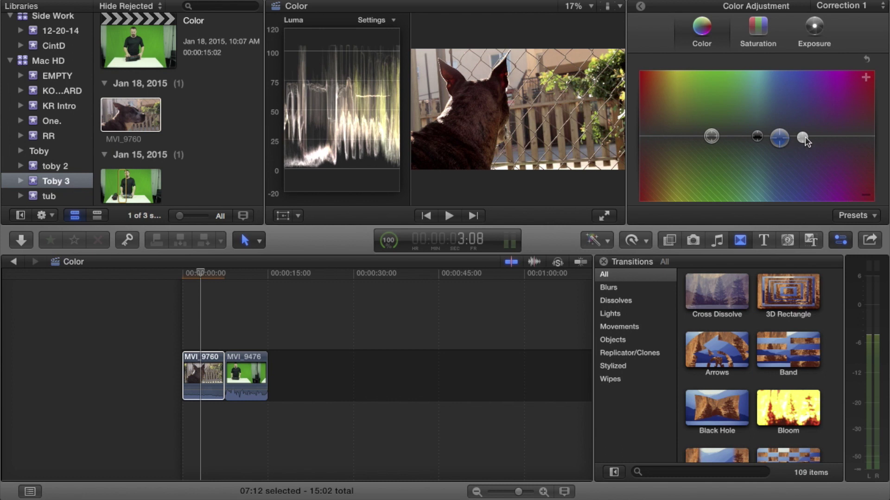
left_click(802, 137)
left_click_drag(802, 138, 802, 137)
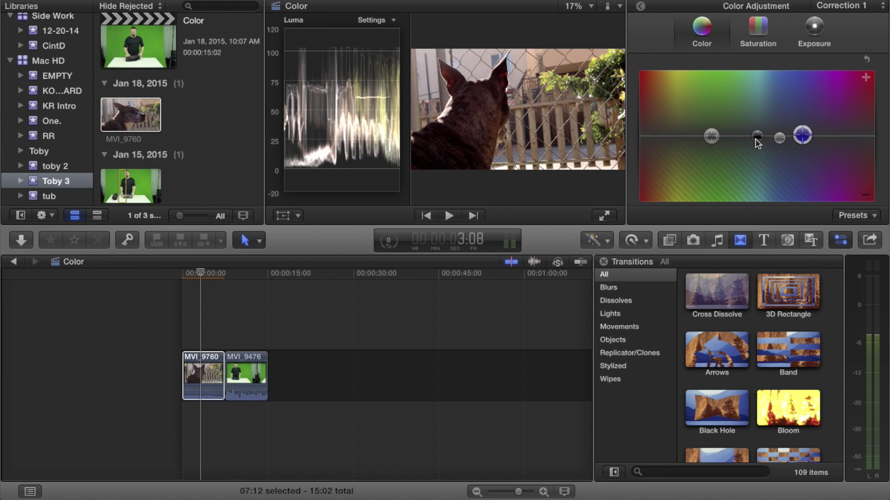
mouse_move(758, 139)
left_mouse_down()
mouse_move(759, 156)
mouse_move(759, 126)
mouse_move(759, 135)
left_mouse_up()
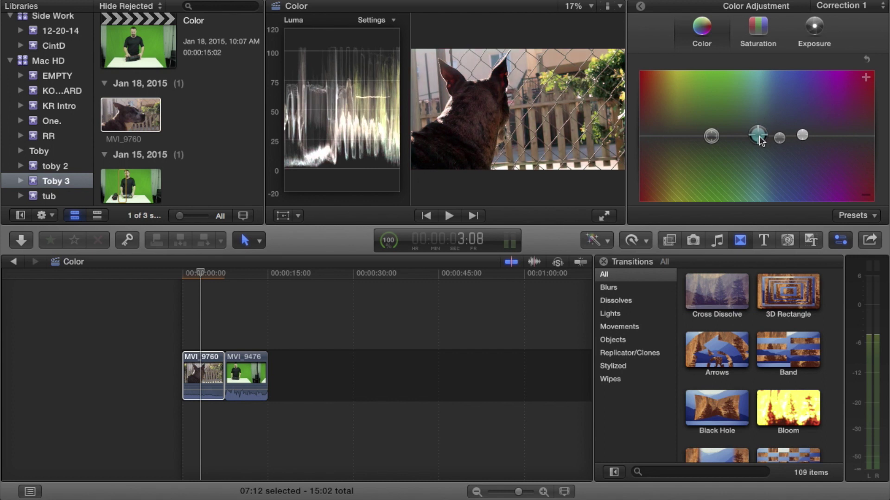
left_click_drag(759, 135, 758, 136)
Raise MVI_9760's overall and shadow saturation slightly and return to the clip's video properties
left_click(770, 40)
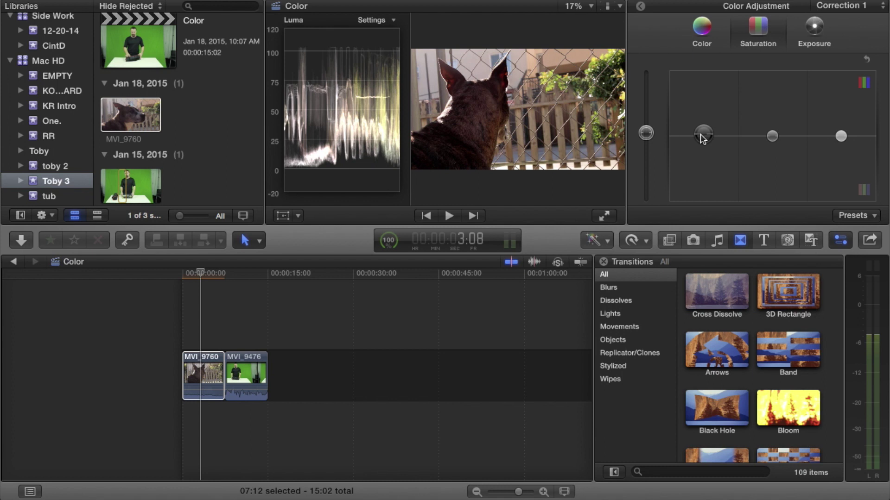
left_click(641, 8)
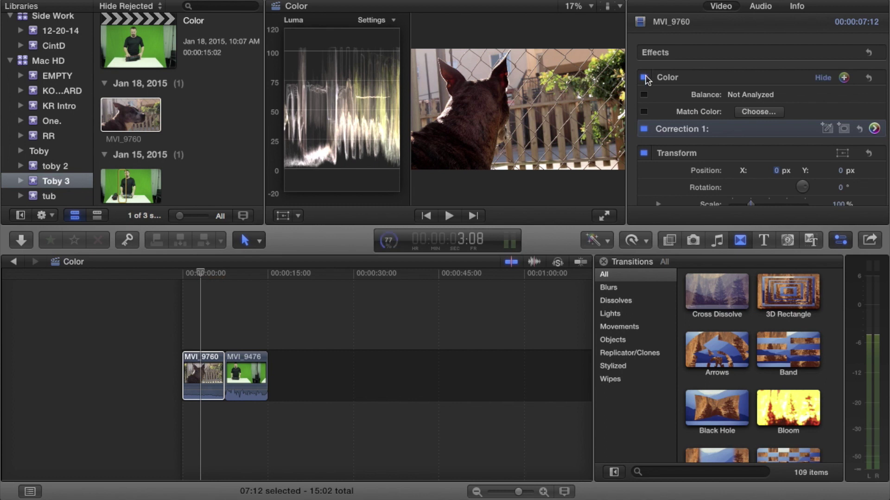
Hide the video scopes and compare the MVI_9760 image with Correction 1 disabled and enabled
key("super+7")
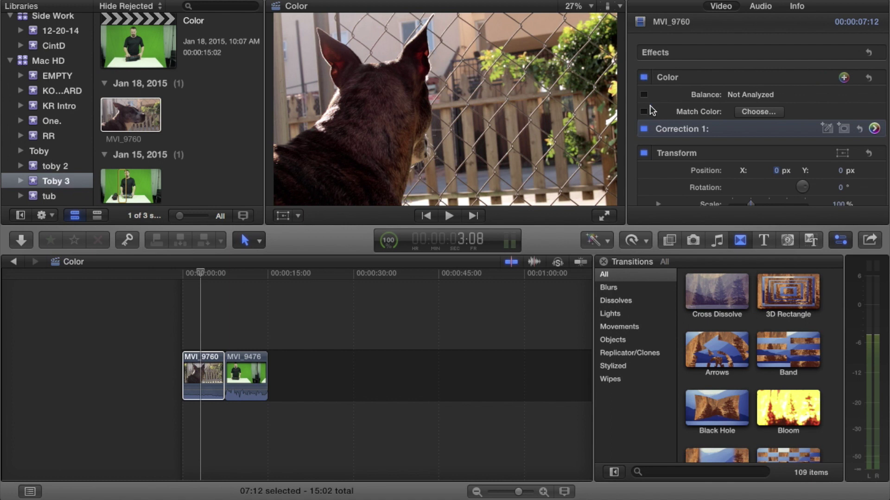
left_click(644, 129)
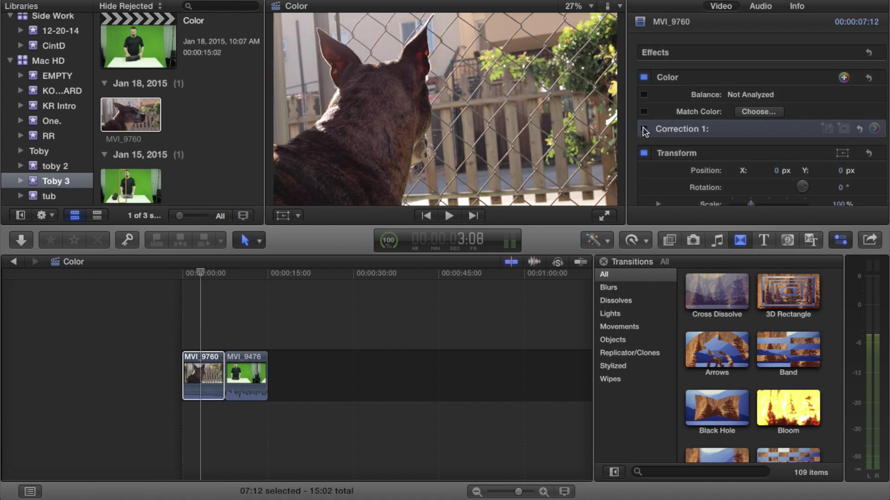
left_click(643, 129)
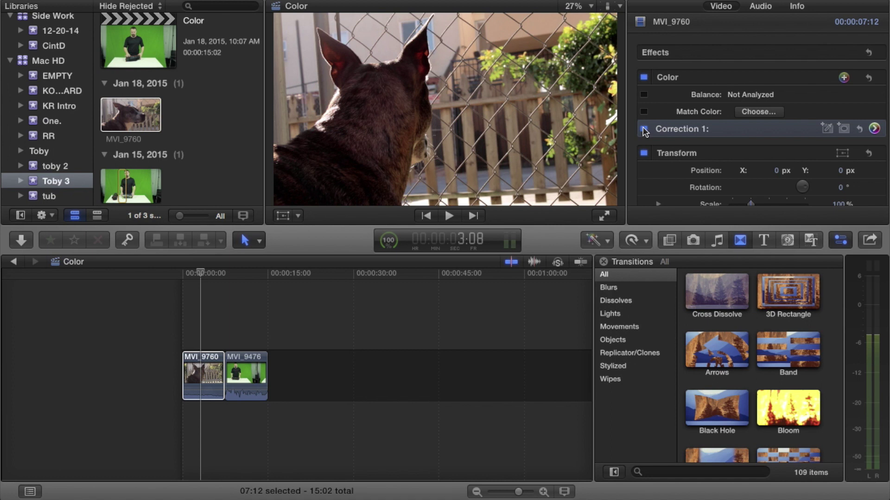
Play clip MVI_9760 from near its start to review the color correction, stopping before the next clip
left_click_drag(200, 274, 185, 279)
key("space")
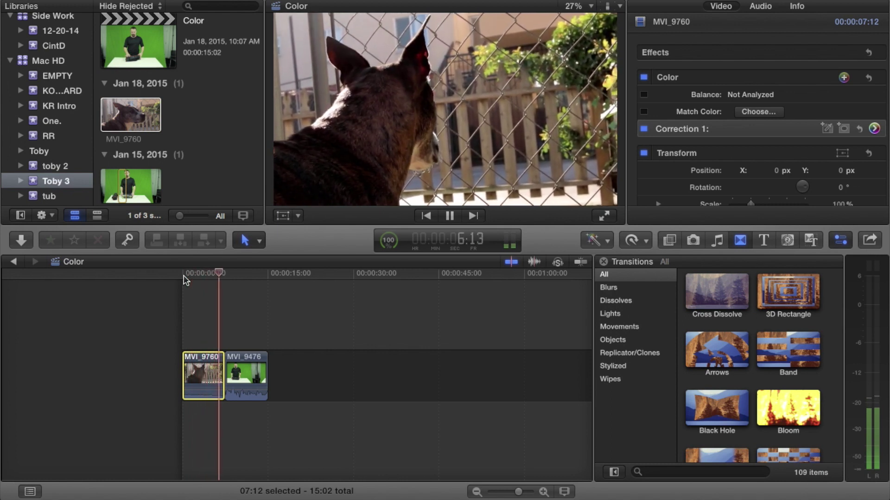
key("space")
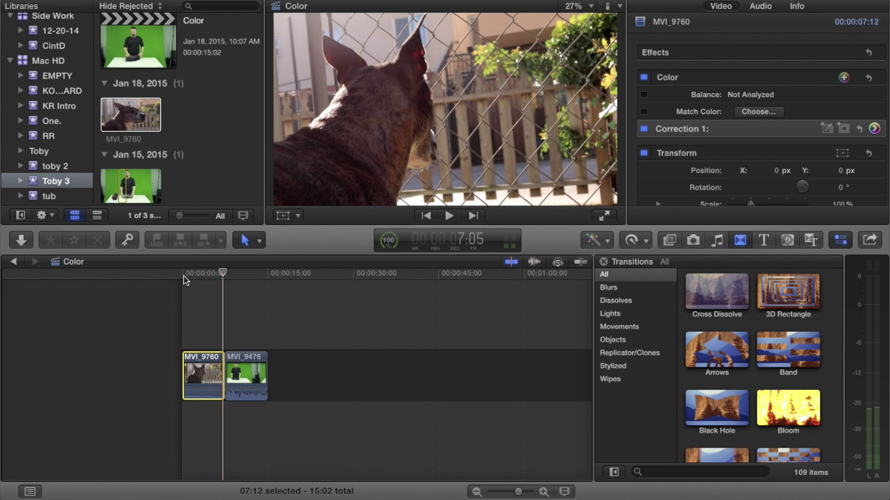
Show MVI_9760's video scopes as an RGB Parade waveform at about 5:04 and open Correction 1's color adjustments
left_click_drag(185, 277, 212, 272)
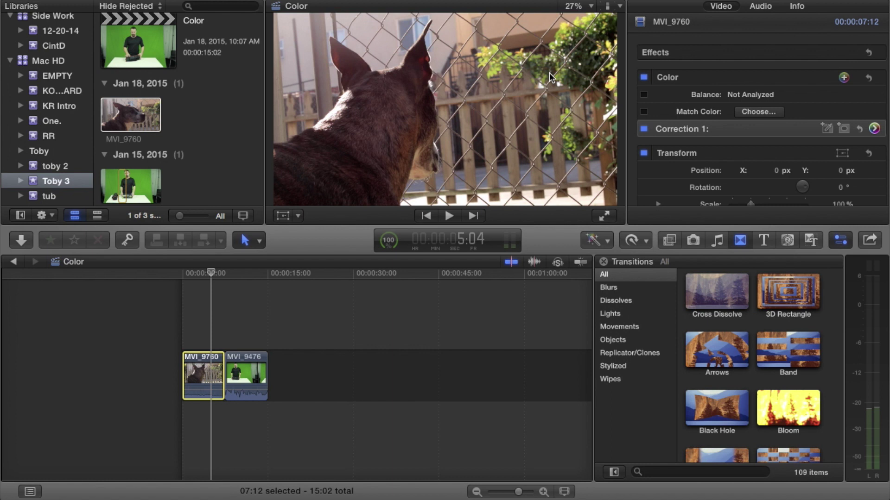
key("super+7")
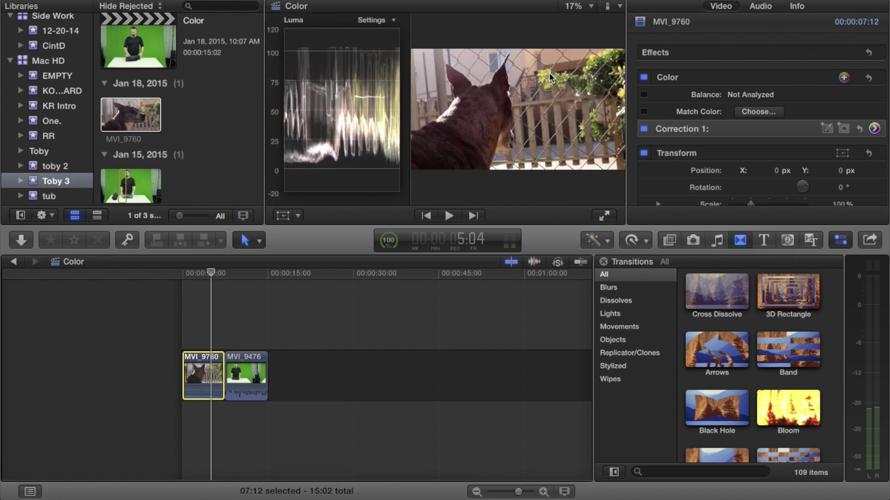
left_click(393, 21)
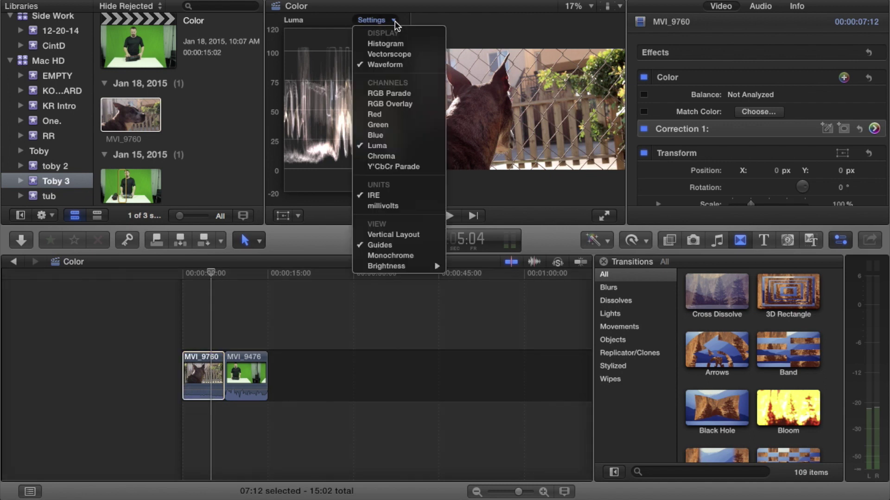
left_click(400, 97)
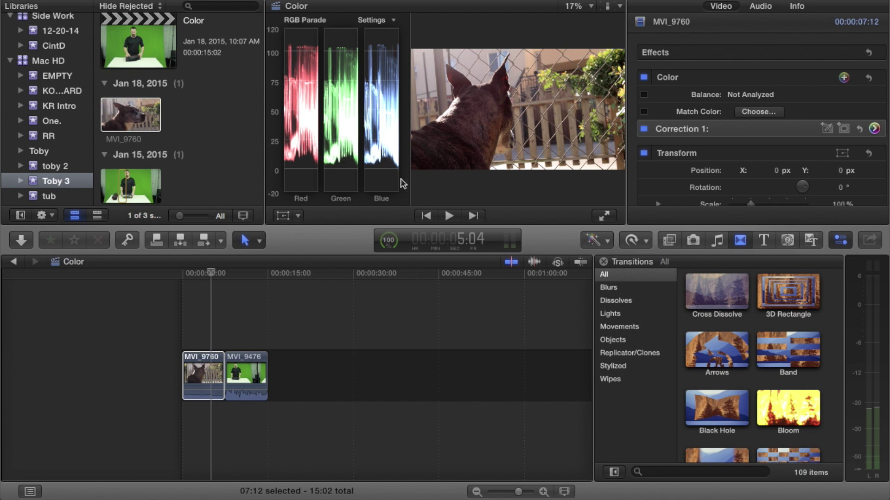
left_click(874, 129)
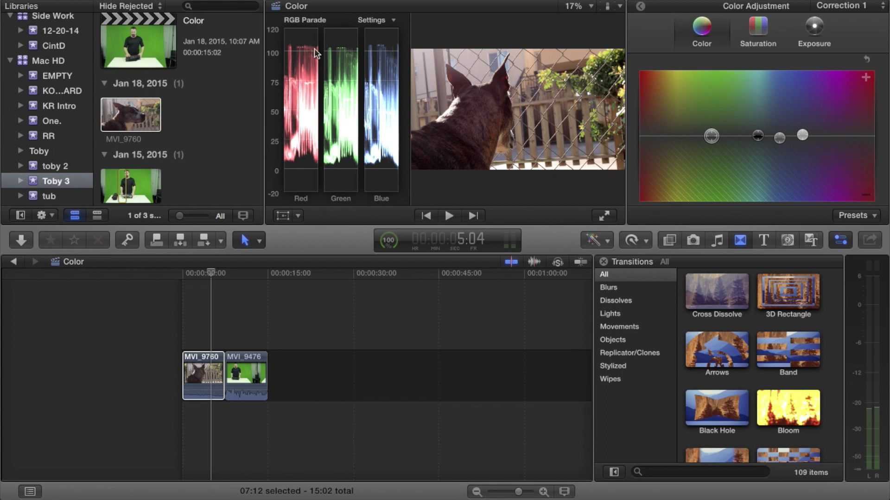
Inspect the clip in the Histogram and Vectorscope displays, then return the scope to a Luma waveform
left_click(393, 20)
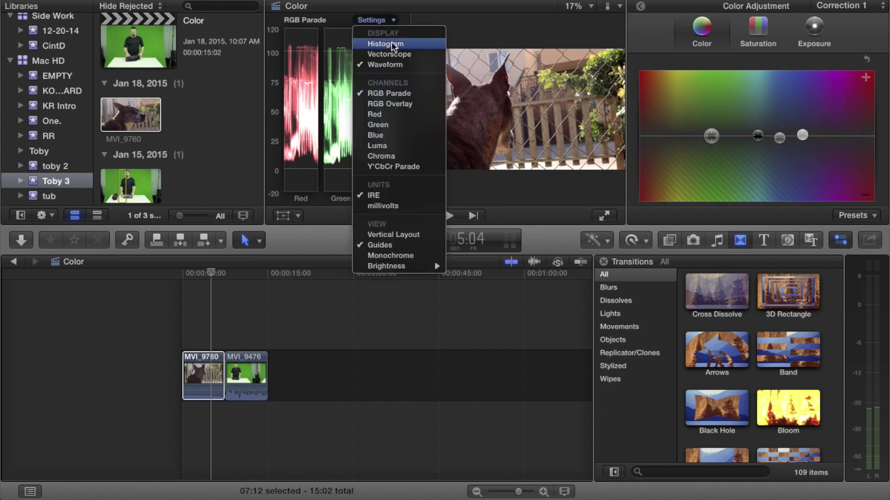
left_click(392, 44)
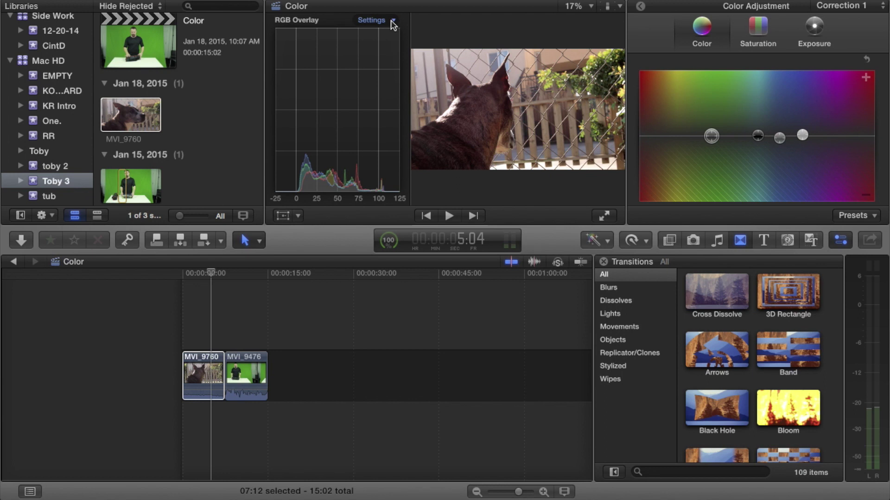
left_click(391, 20)
left_click(390, 54)
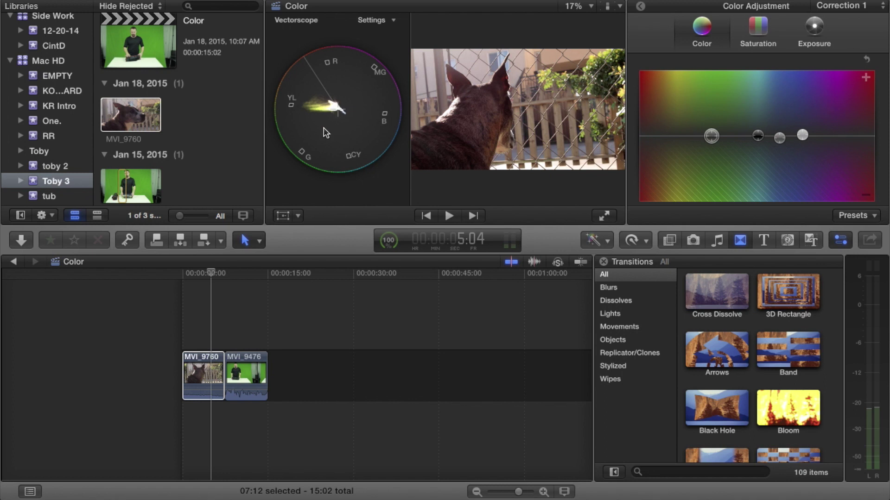
left_click(378, 21)
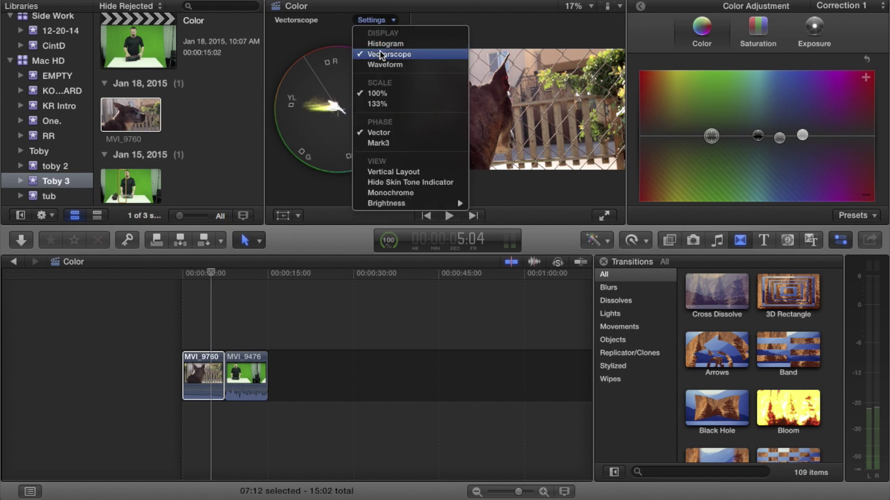
left_click(381, 64)
left_click(381, 21)
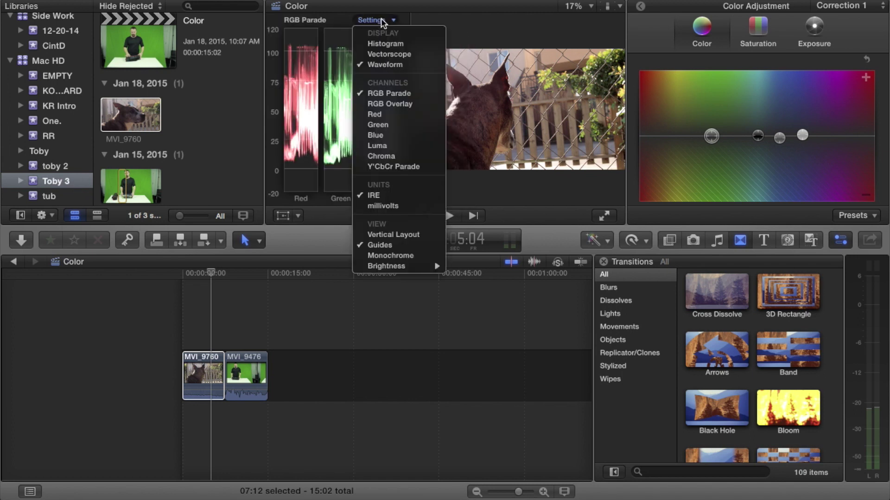
left_click(378, 146)
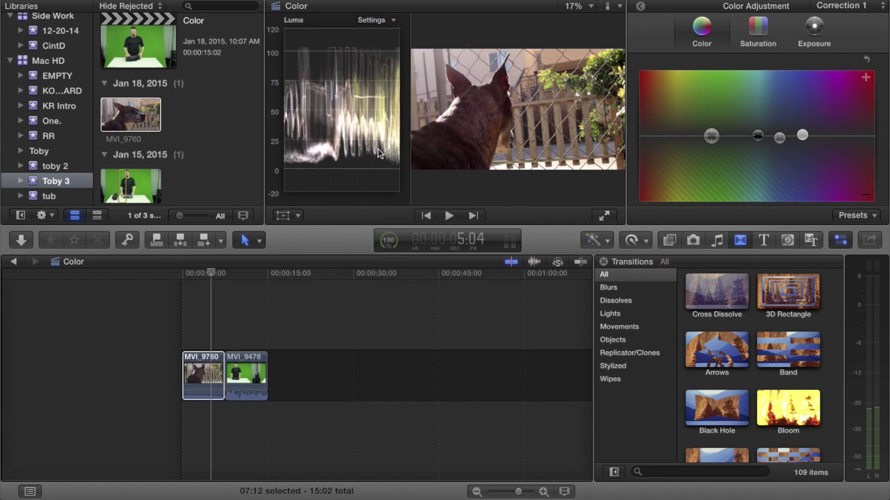
Scrub through MVI_9760 and on to about 10:19 in the green-screen clip to examine their luma waveforms
left_click(213, 275)
left_click_drag(214, 276, 216, 274)
left_click_drag(215, 274, 207, 272)
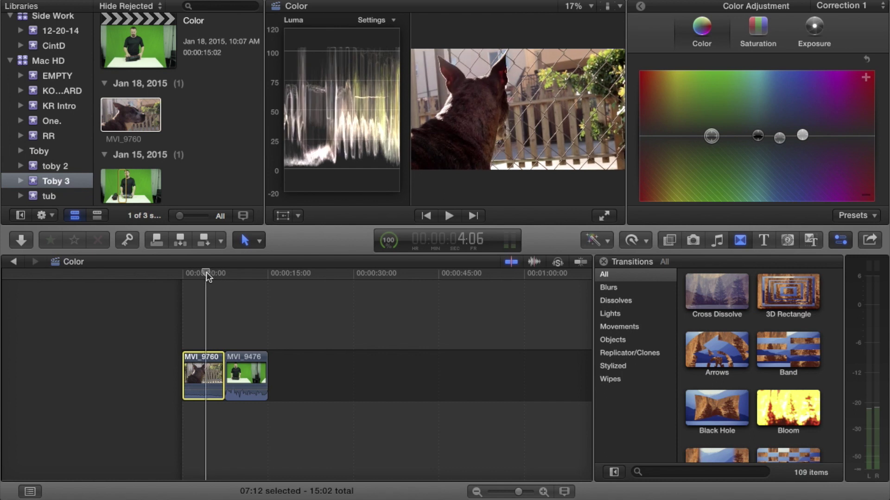
left_click_drag(206, 272, 243, 273)
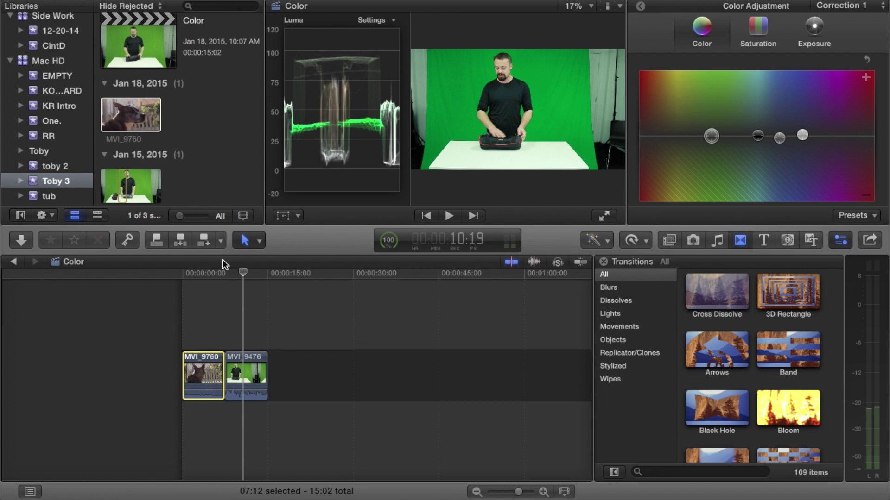
left_click(243, 274)
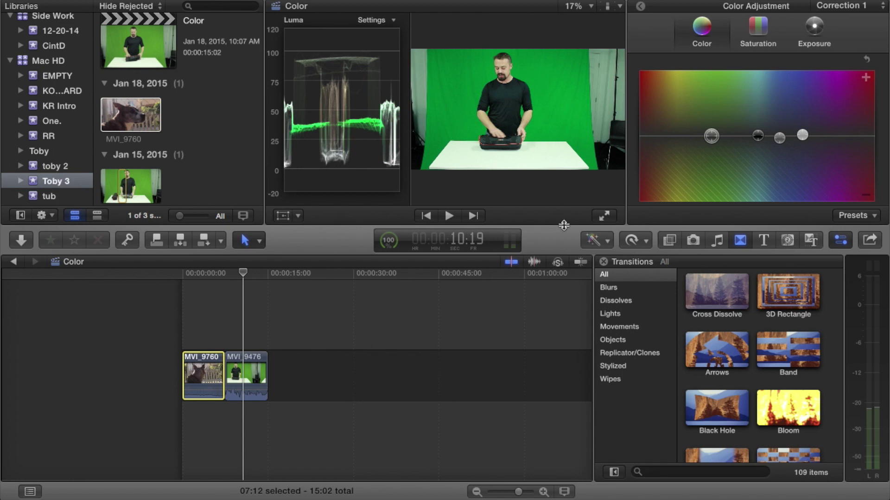
Show the Effects browser and bring up the crop settings in MVI_9760's video properties
left_click(668, 242)
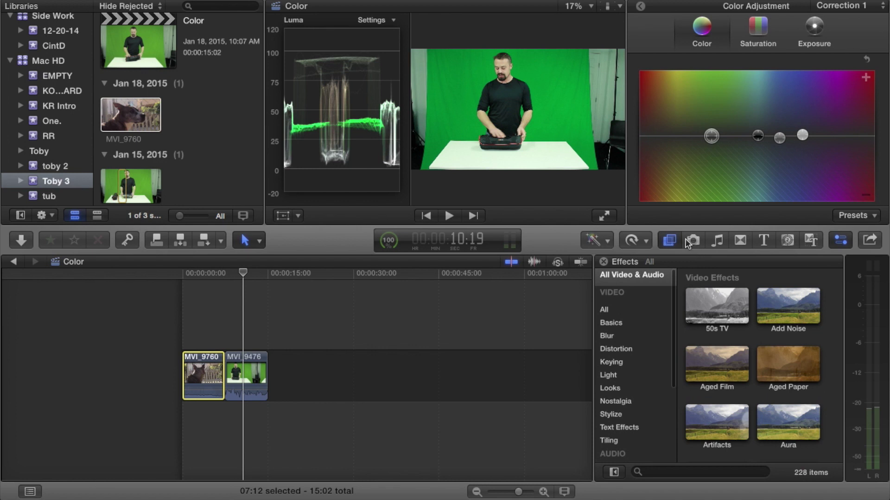
left_click(640, 6)
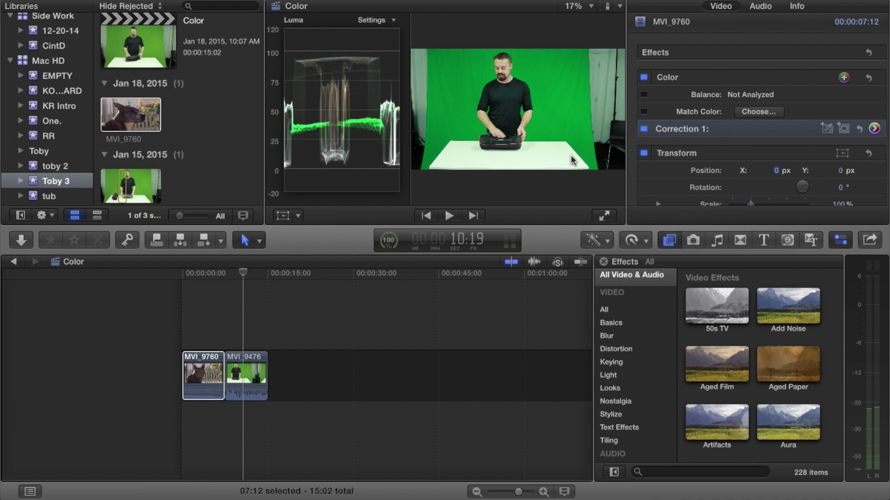
scroll(695, 176, "down", 3)
scroll(698, 182, "down", 4)
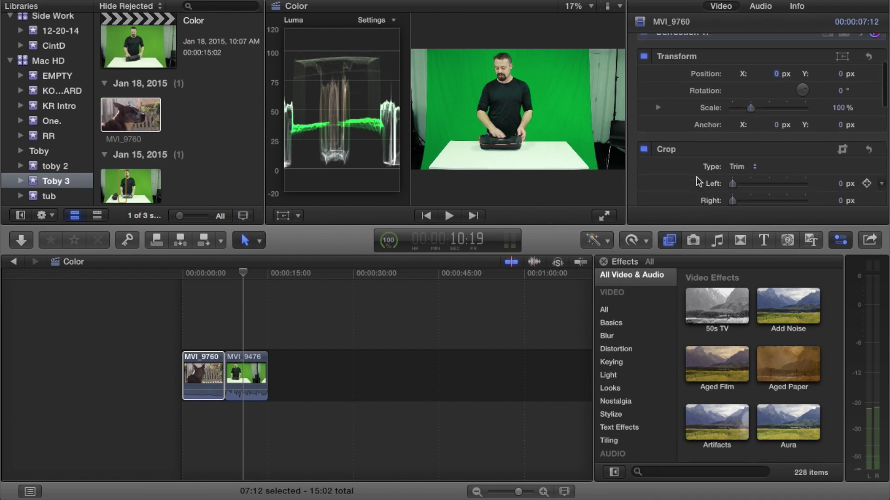
mouse_move(733, 154)
left_mouse_down()
mouse_move(741, 155)
mouse_move(732, 153)
left_mouse_up()
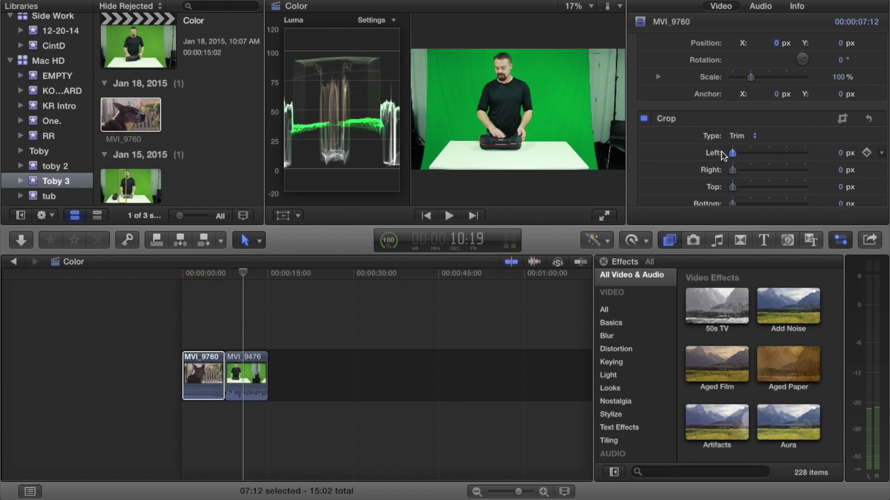
Crop the green-screen clip MVI_9476 with Trim values of 147 px left, 326 px right and 20 px top
left_click(245, 373)
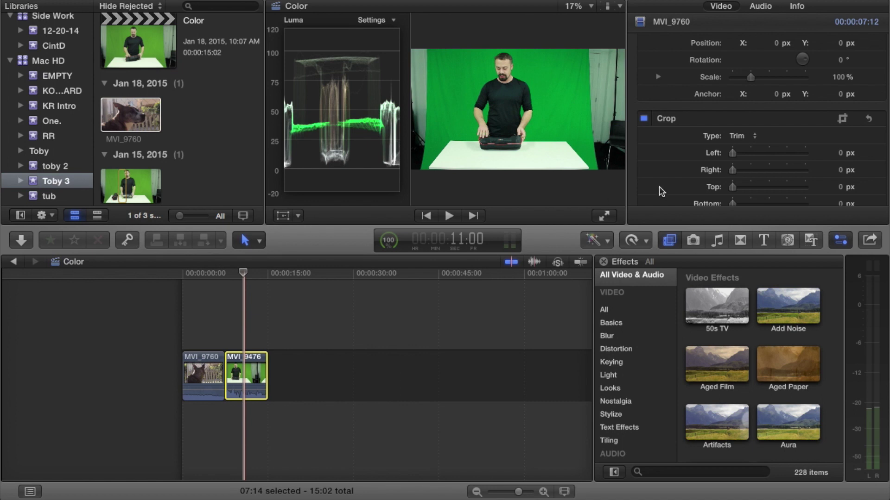
left_click(733, 152)
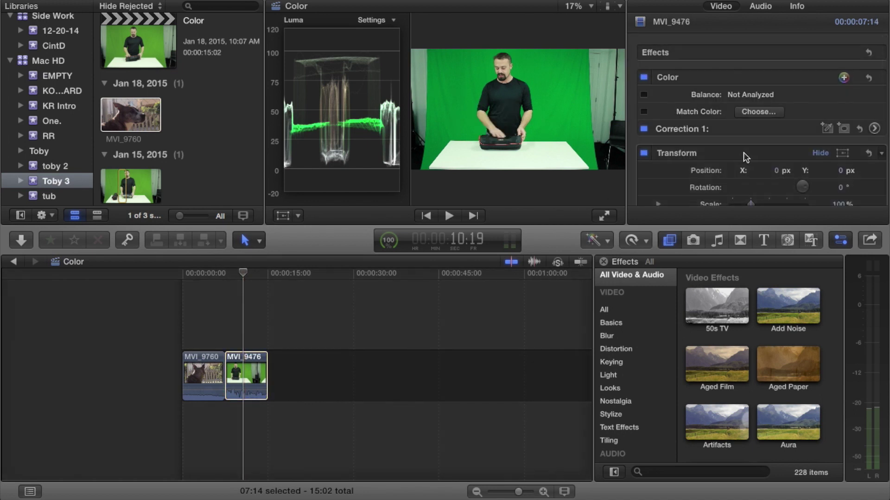
scroll(743, 165, "down", 5)
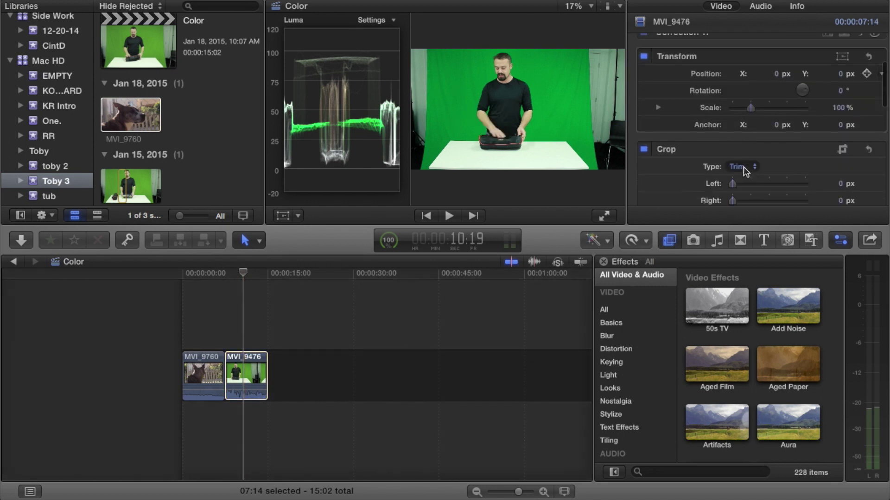
left_click_drag(732, 129, 756, 147)
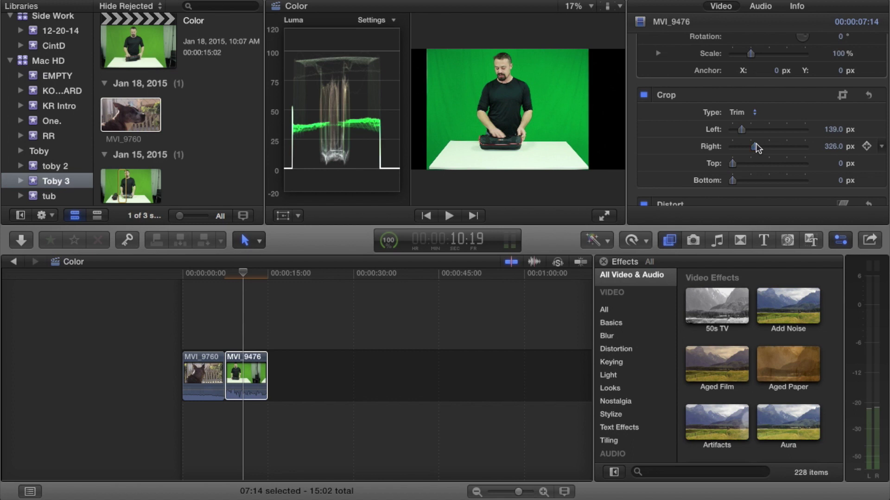
left_click_drag(742, 130, 743, 132)
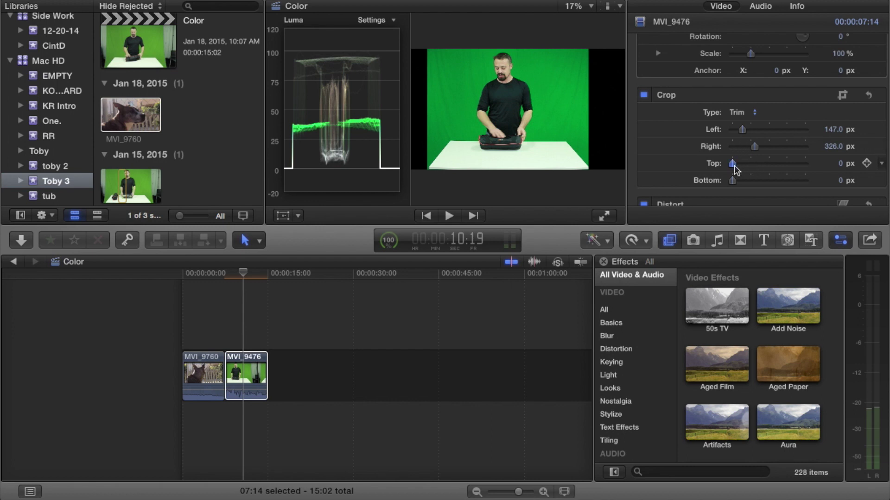
left_click_drag(734, 166, 736, 165)
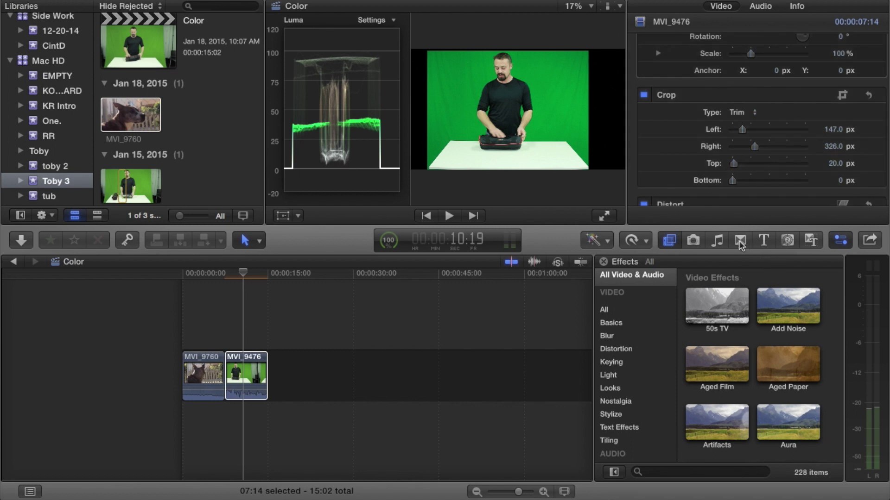
Apply the Keyer effect from the Keying category to clip MVI_9476
scroll(637, 396, "down", 2)
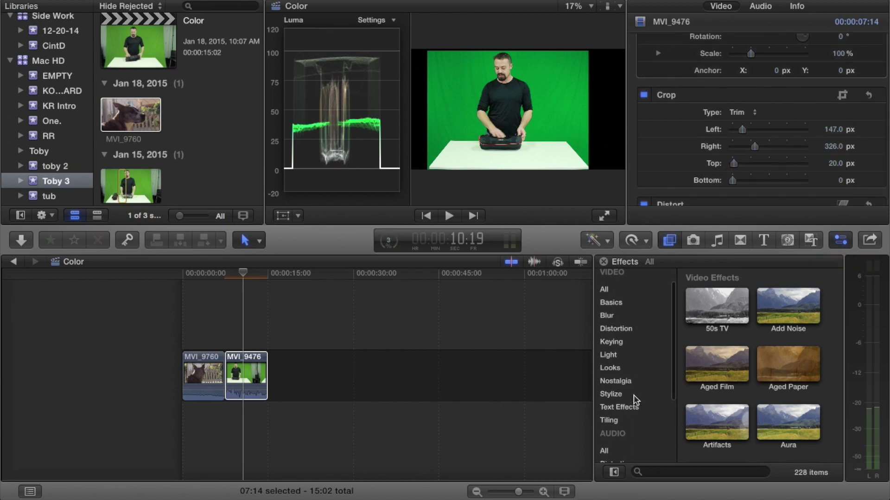
left_click(618, 345)
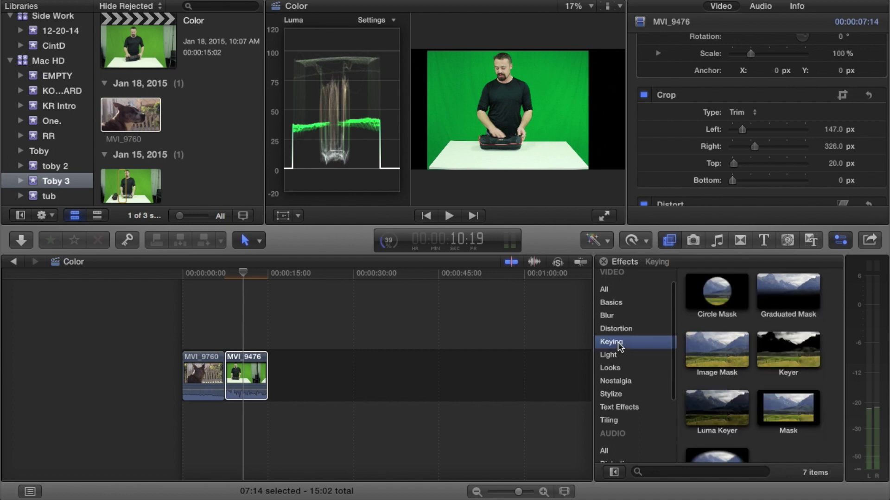
left_click(764, 395)
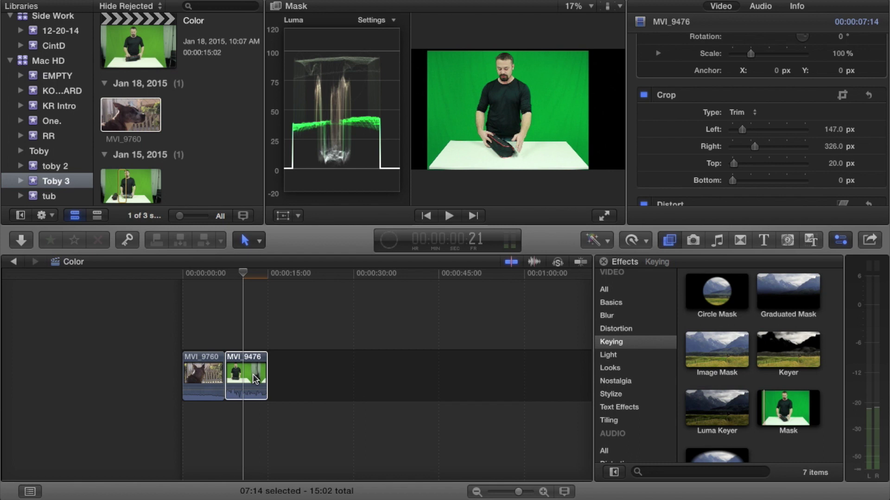
left_click_drag(254, 379, 253, 378)
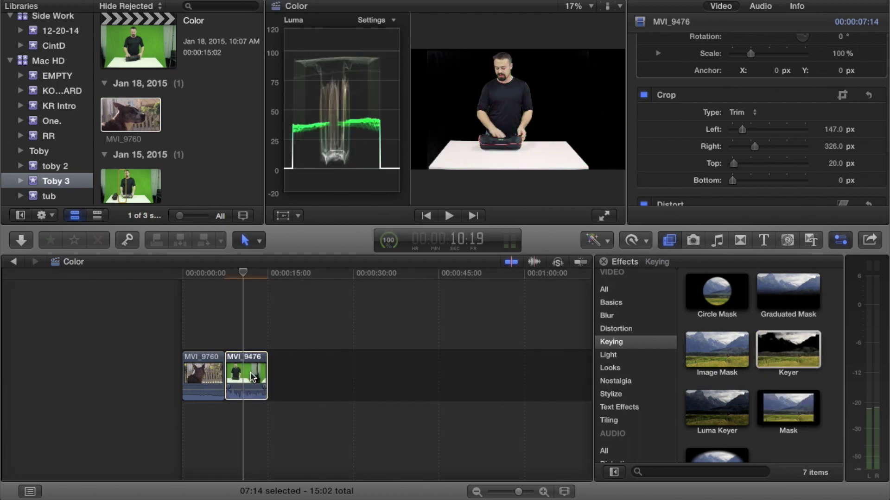
Place the playhead at 11:00 and raise the Keyer's Chroma Rolloff to 87.9% in MVI_9476's Color Selection settings
left_click(244, 276)
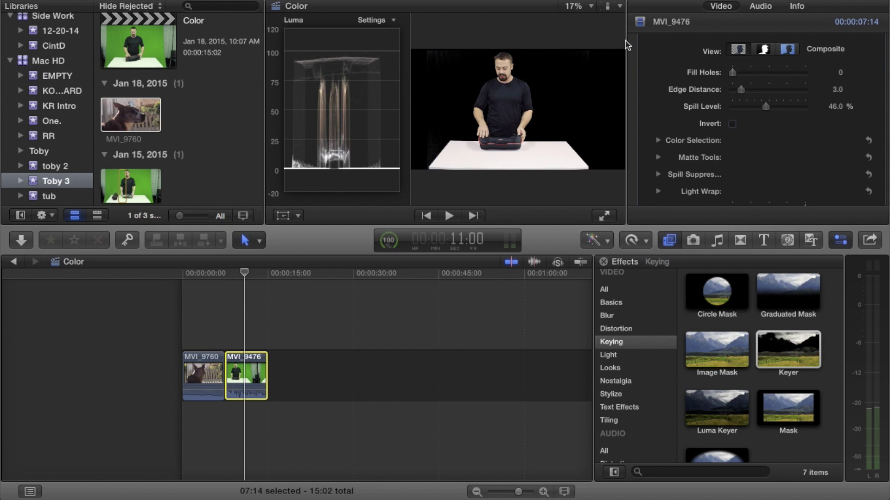
scroll(677, 102, "up", 5)
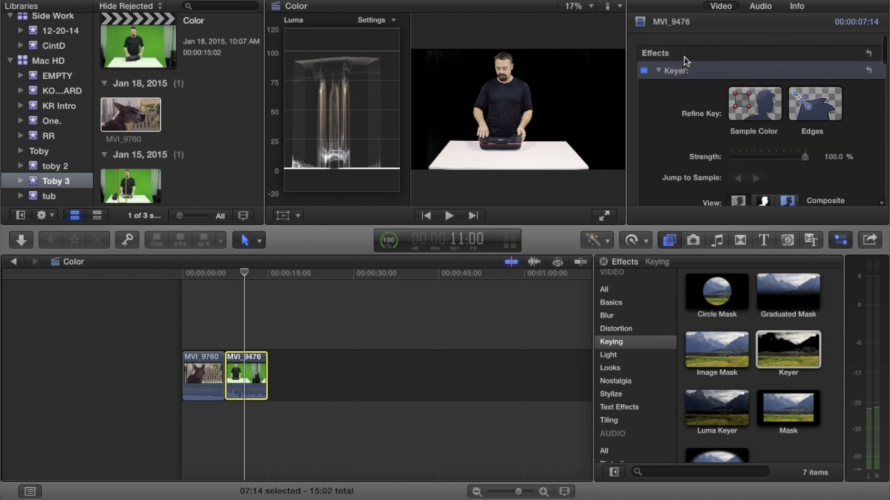
scroll(678, 103, "down", 3)
scroll(677, 109, "down", 5)
scroll(660, 79, "up", 1)
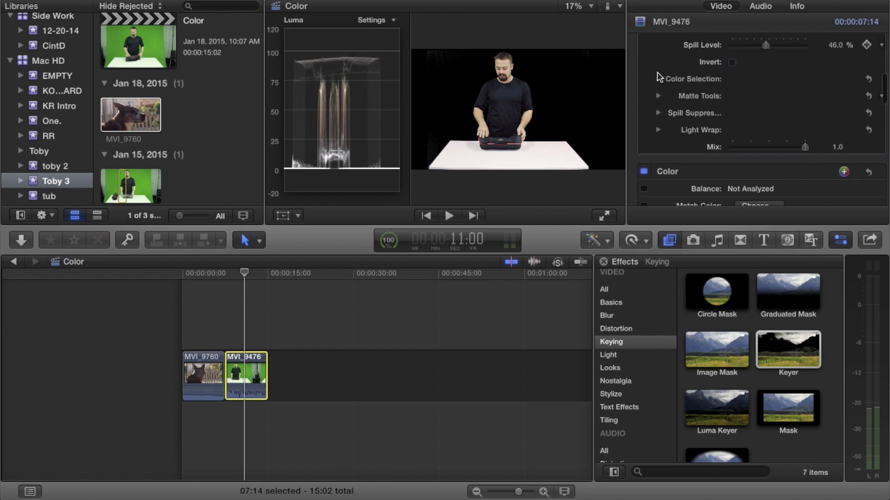
left_click(659, 78)
scroll(700, 130, "down", 5)
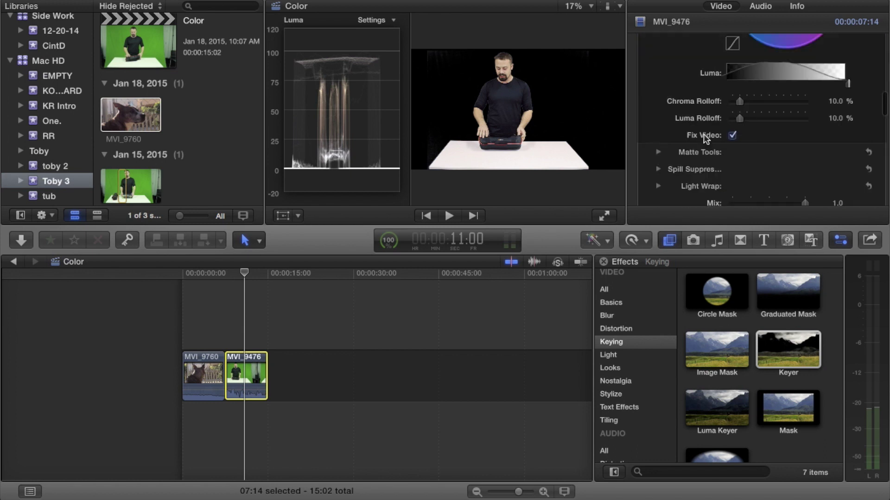
scroll(705, 138, "down", 1)
mouse_move(740, 92)
left_mouse_down()
mouse_move(806, 94)
mouse_move(733, 95)
left_mouse_up()
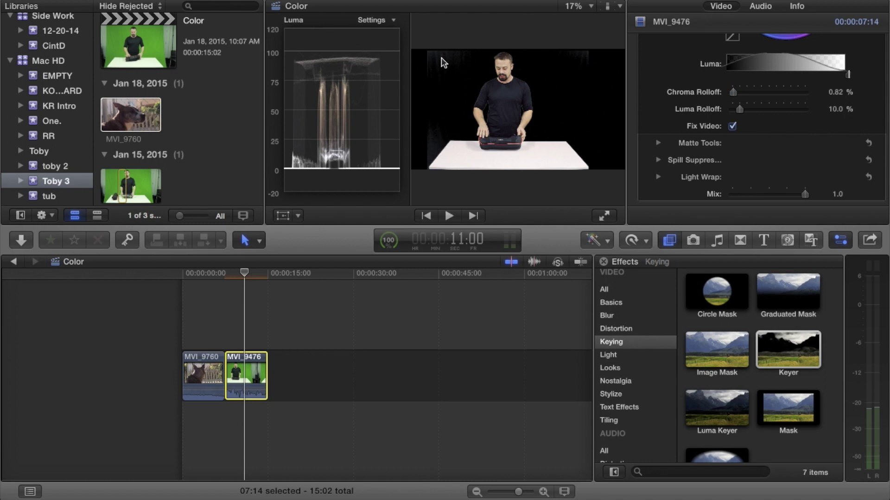
left_click_drag(732, 92, 798, 94)
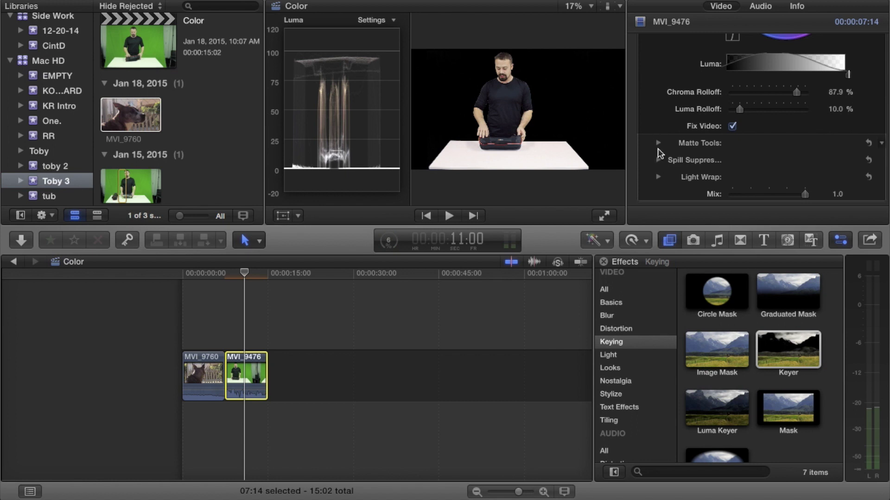
scroll(647, 157, "down", 5)
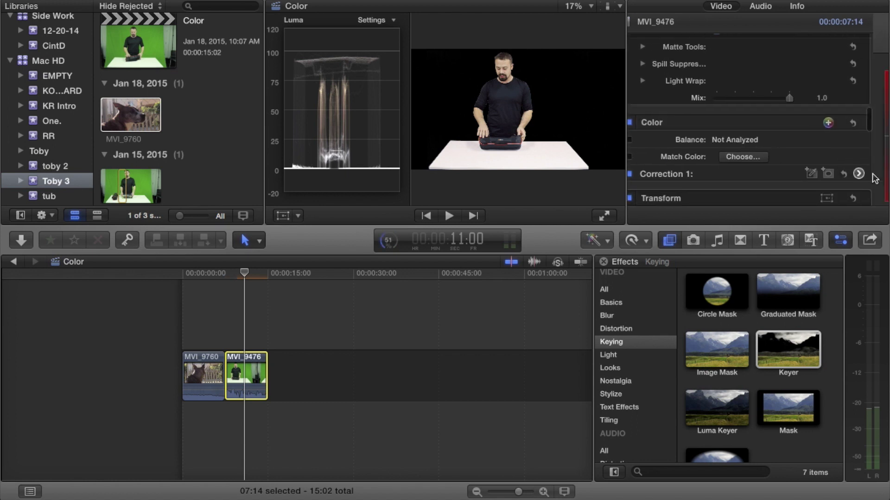
Raise the highlights exposure slightly in MVI_9476's Correction 1 and fine-tune its shadows and midtones exposure
left_click(873, 174)
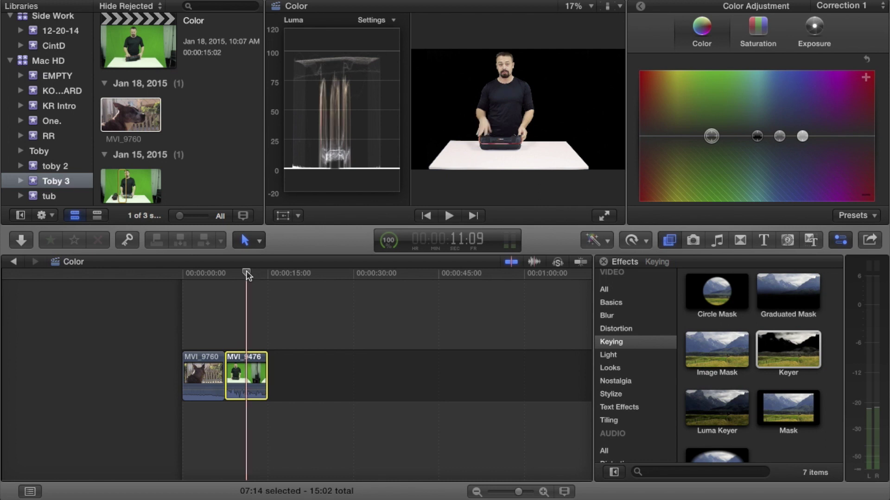
left_click(821, 26)
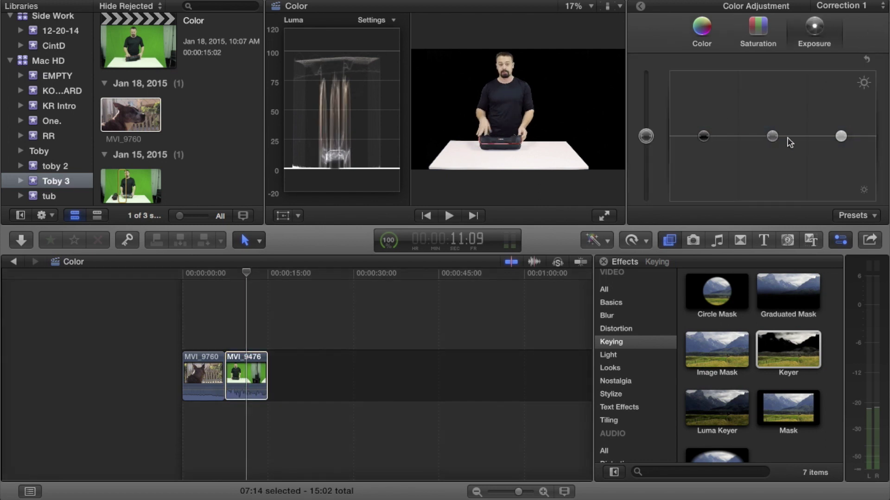
left_click_drag(840, 138, 840, 136)
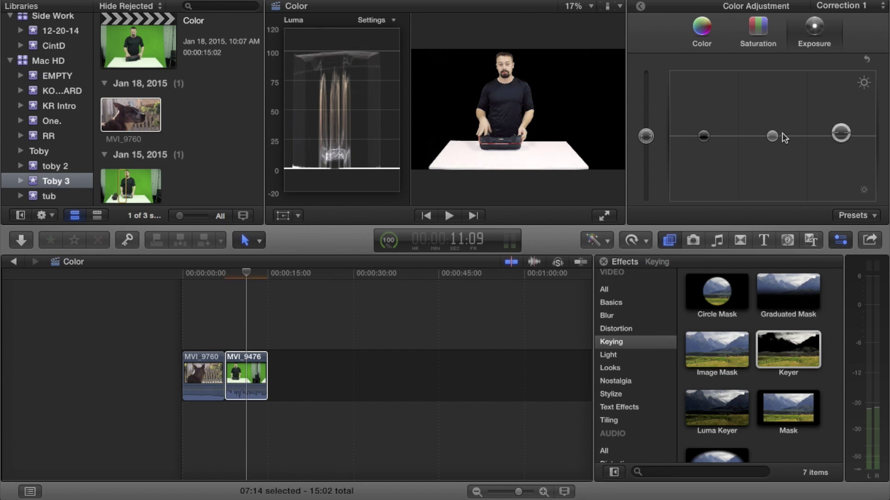
left_click_drag(703, 141, 703, 144)
left_click_drag(773, 140, 774, 142)
Fine-tune the highlights color and shift the midtones slightly toward blue in MVI_9476's color correction
left_click(714, 41)
left_click(803, 137)
left_click(803, 139)
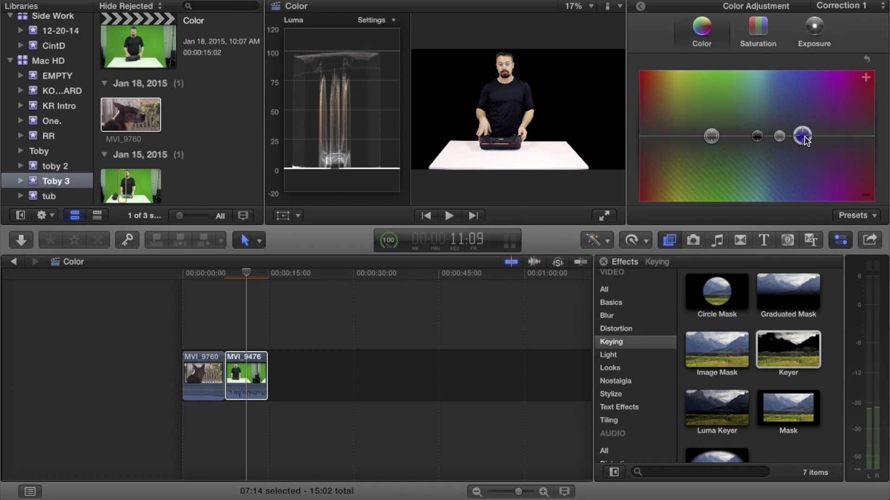
left_click(780, 137)
left_click(780, 138)
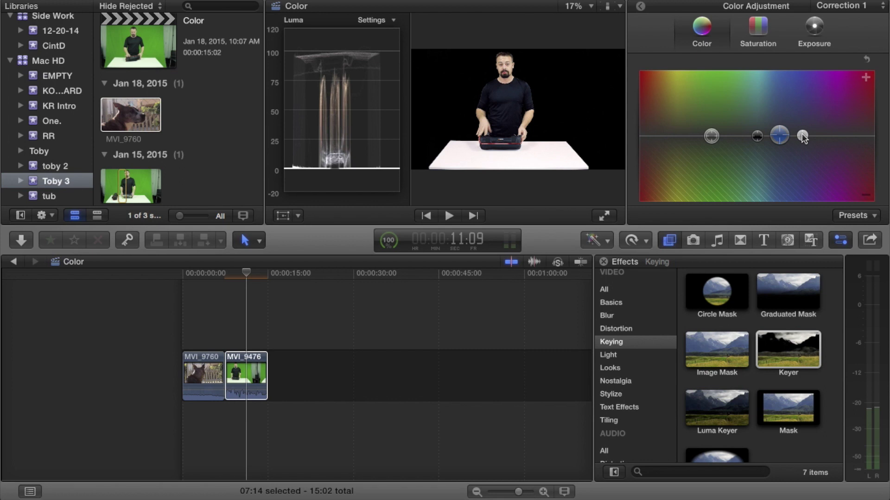
Raise the shadows and global saturation of MVI_9476 slightly and fine-tune its midtones saturation
left_click(751, 31)
left_click_drag(704, 136, 706, 132)
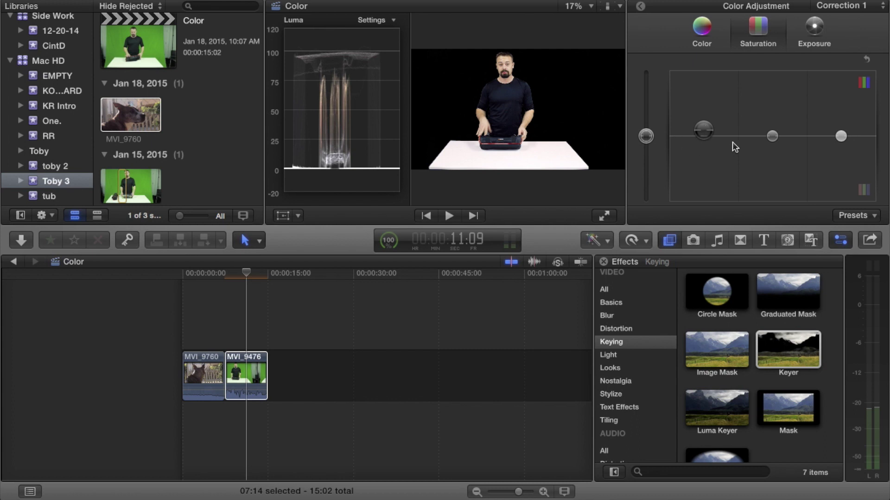
left_click_drag(705, 129, 703, 133)
left_click_drag(646, 136, 646, 132)
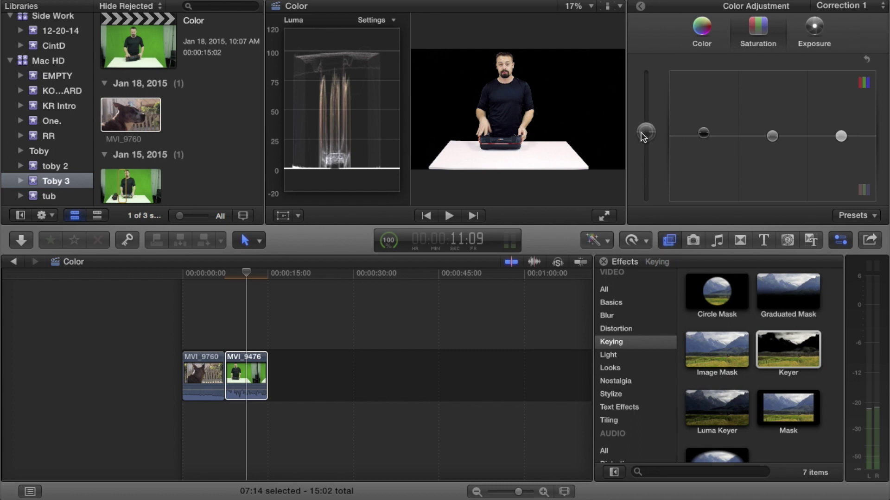
left_click(770, 138)
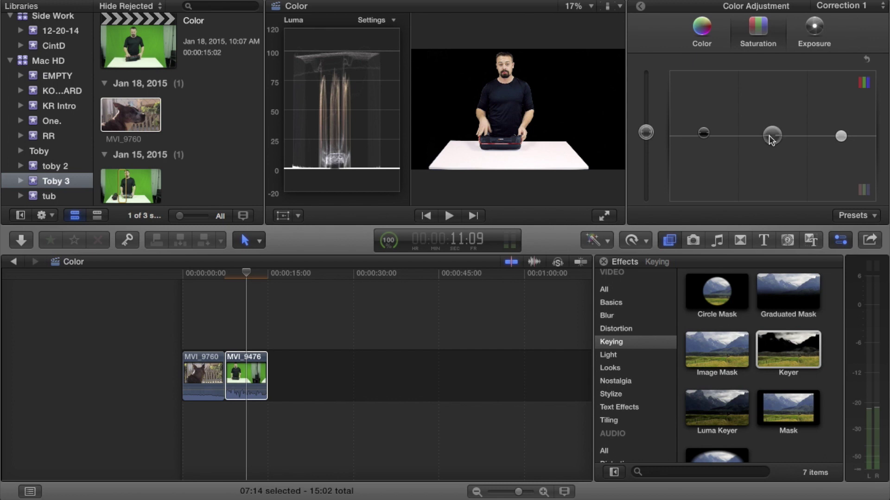
left_click(702, 134)
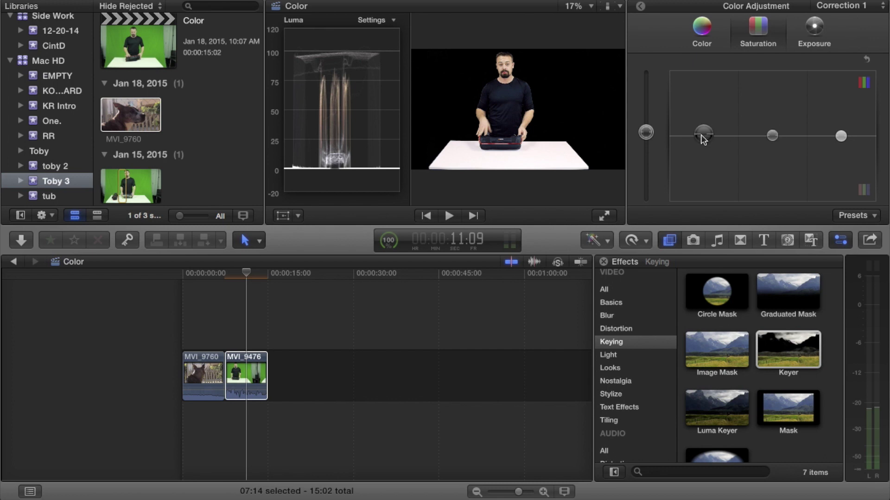
left_click(772, 135)
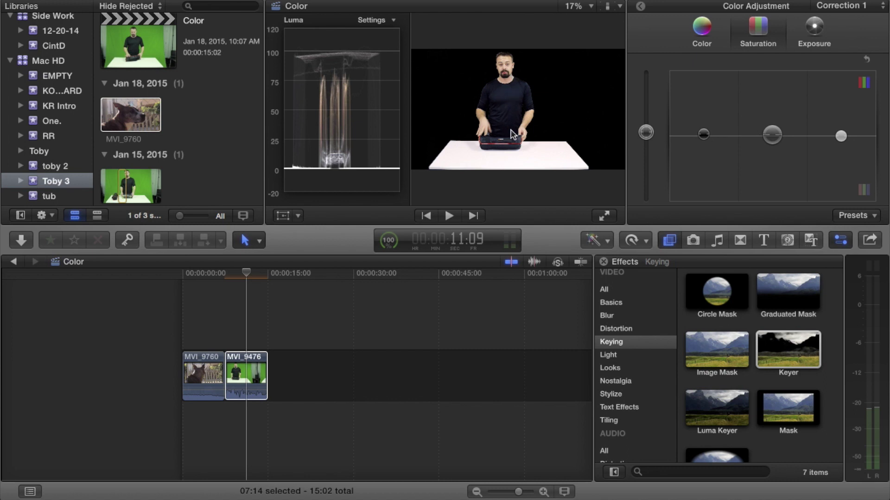
Place the playhead at 10:08 and switch the waveform scope to the RGB Parade channels
left_click_drag(246, 272, 241, 273)
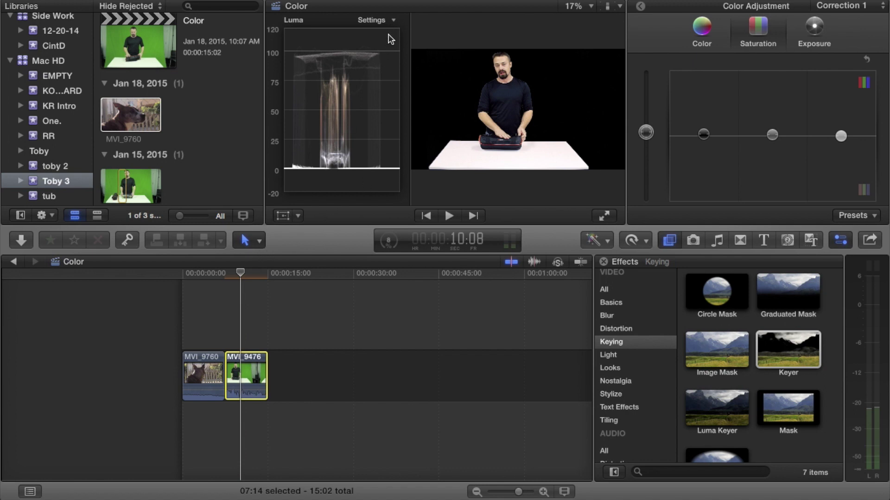
left_click(393, 21)
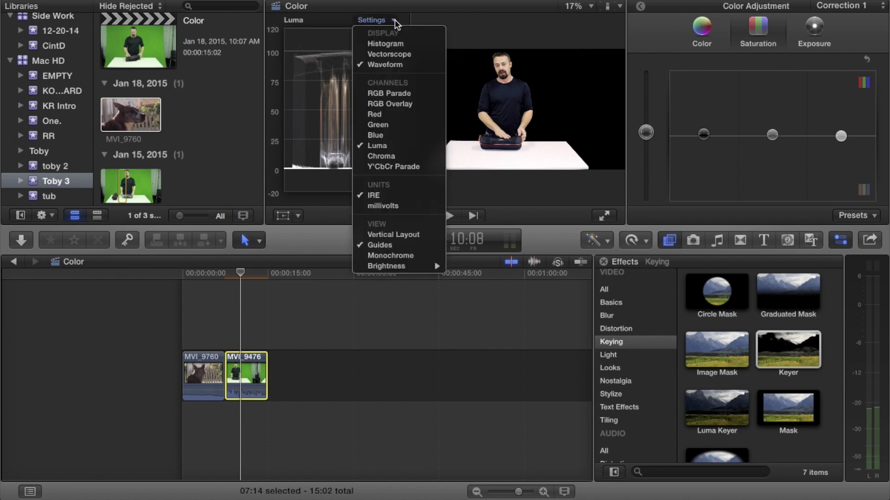
left_click(391, 93)
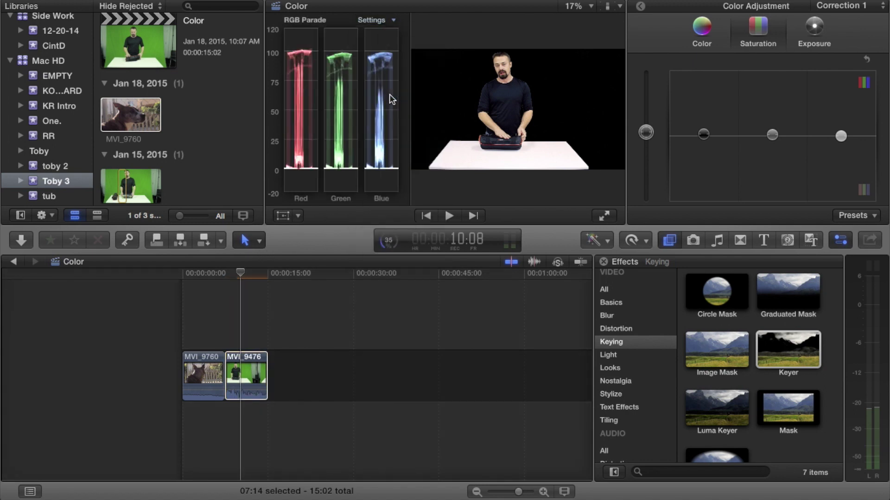
Shift the shadows color of MVI_9476 slightly toward teal, check the saturation settings and close the color adjustments
left_click(708, 31)
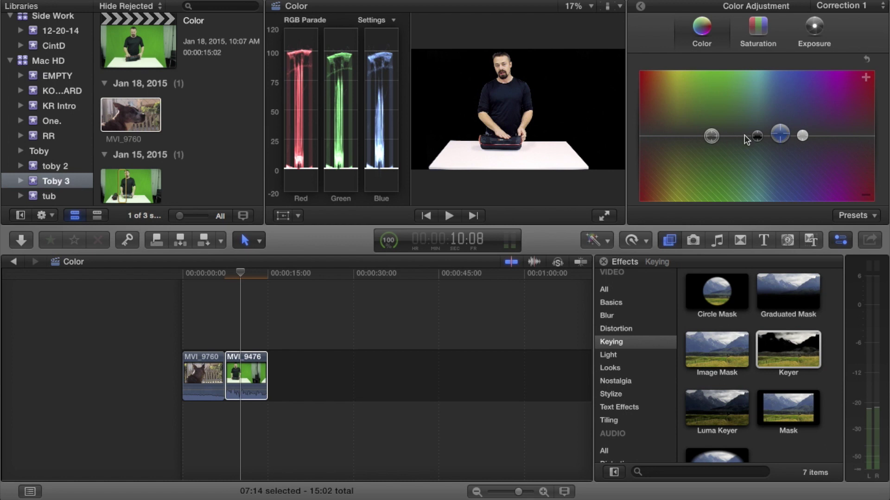
left_click_drag(757, 137, 758, 138)
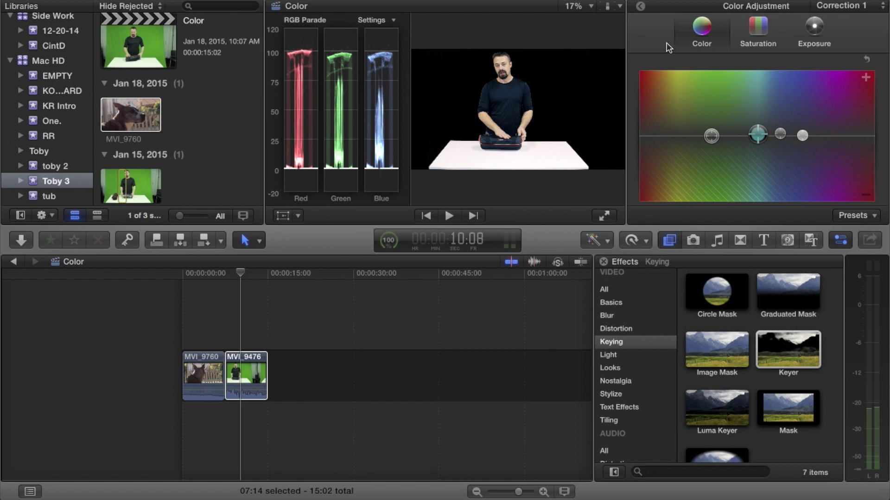
left_click(757, 38)
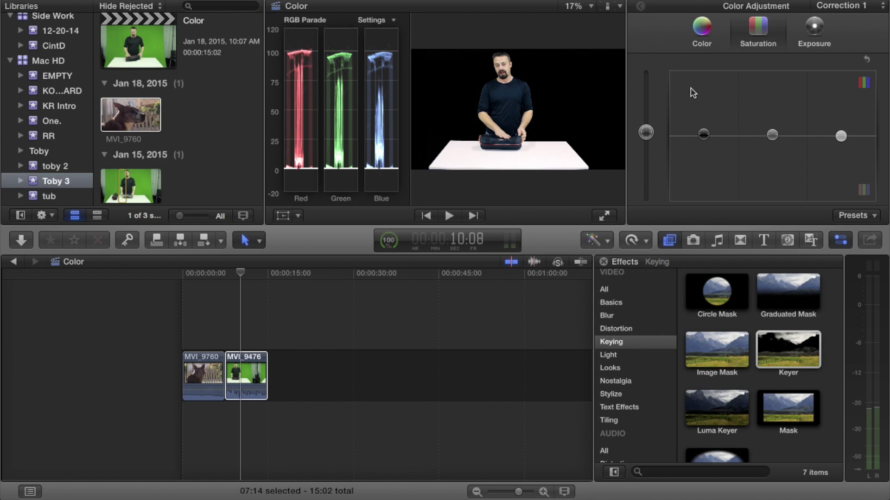
key("super+4")
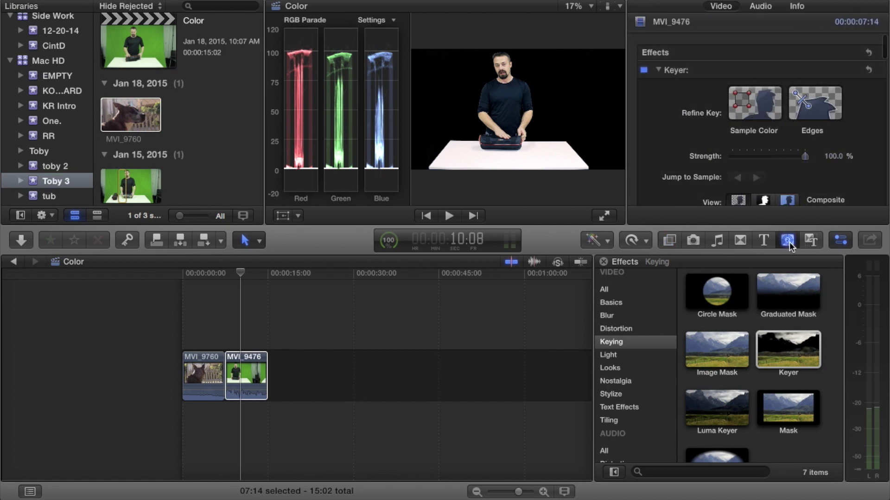
Add the Nova generator from the Backgrounds category beneath clip MVI_9476 in the timeline and select it
left_click(789, 242)
left_click(622, 288)
scroll(778, 424, "down", 2)
scroll(779, 424, "down", 3)
left_click(791, 348)
left_click_drag(392, 427, 226, 433)
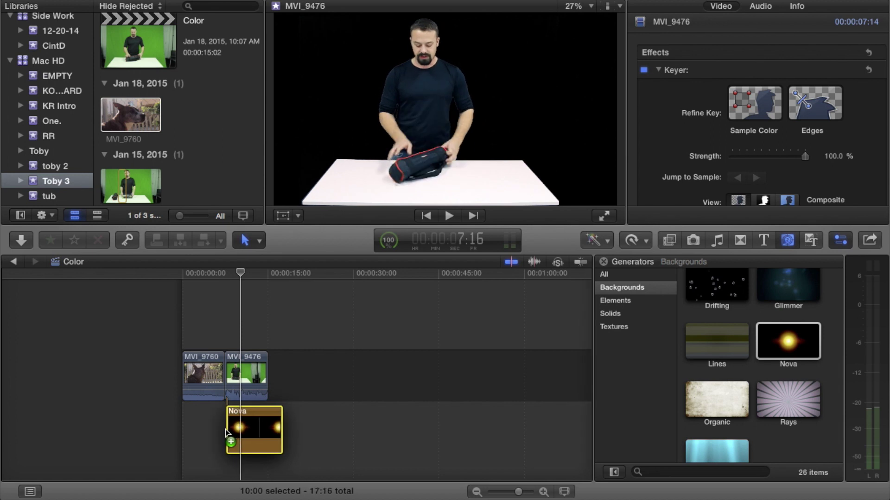
key("super+7")
left_click(240, 412)
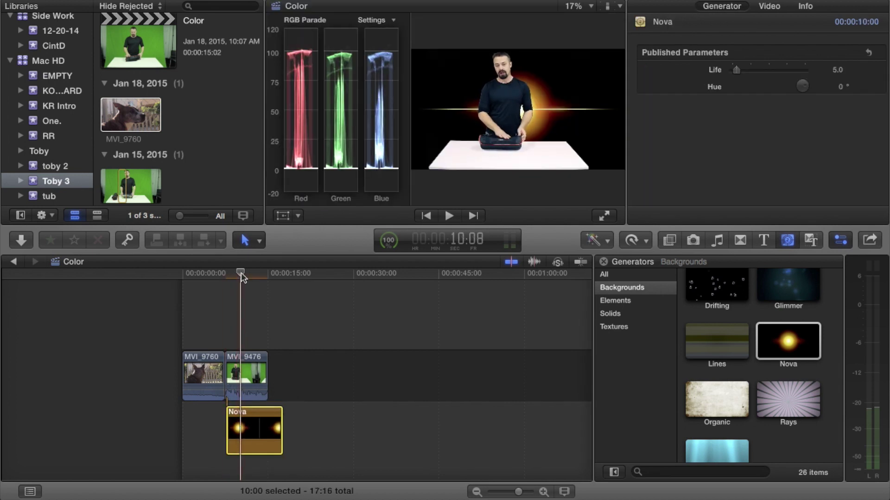
Check the composite without the video scopes, then show the scopes again with the Vectorscope display
key("super+7")
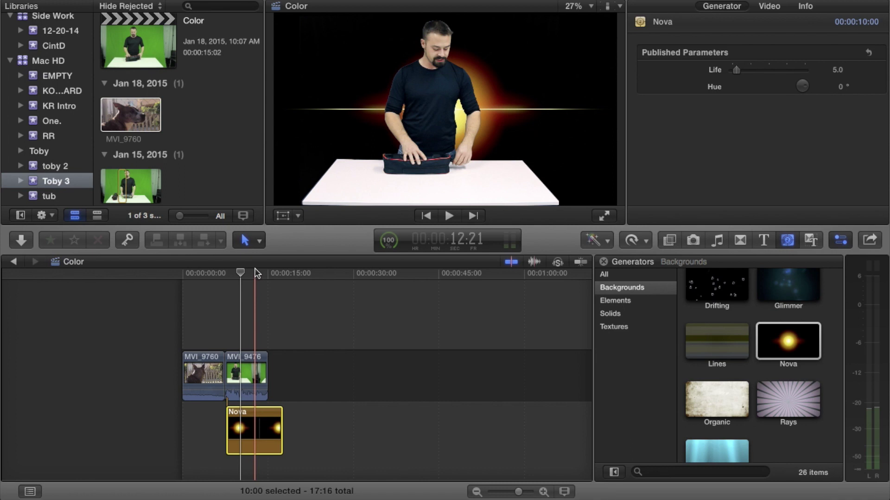
mouse_move(368, 4)
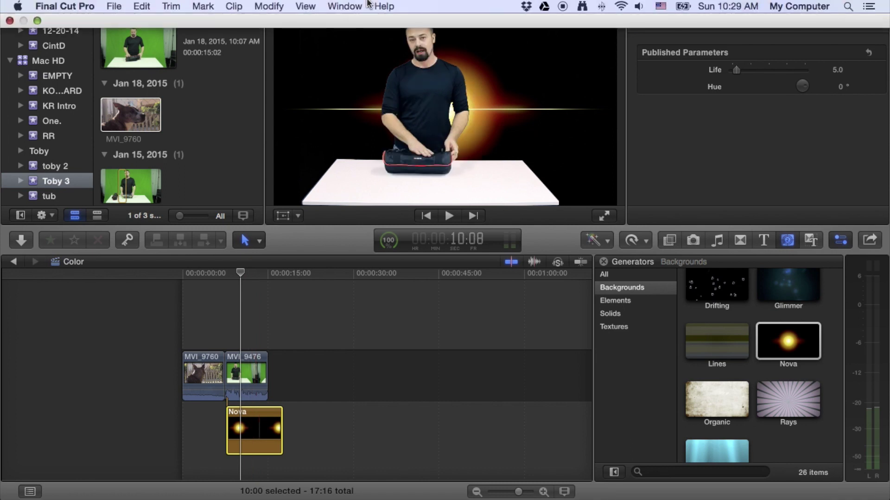
key("super+7")
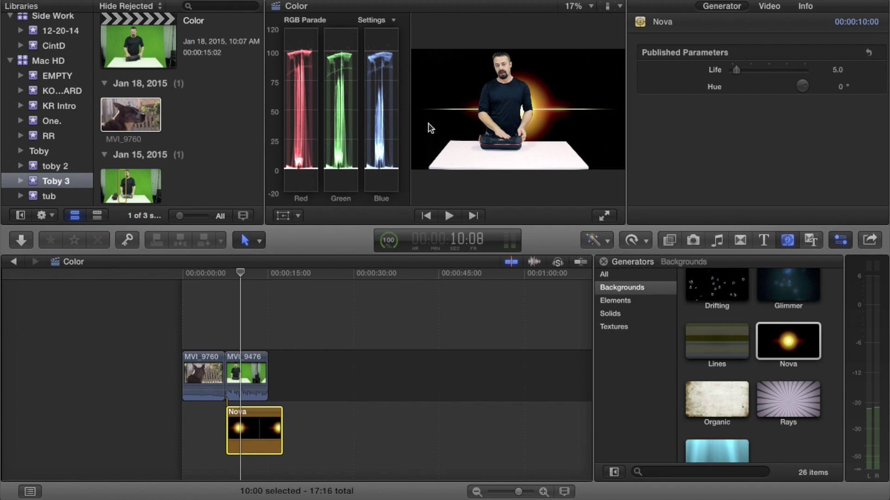
left_click(391, 20)
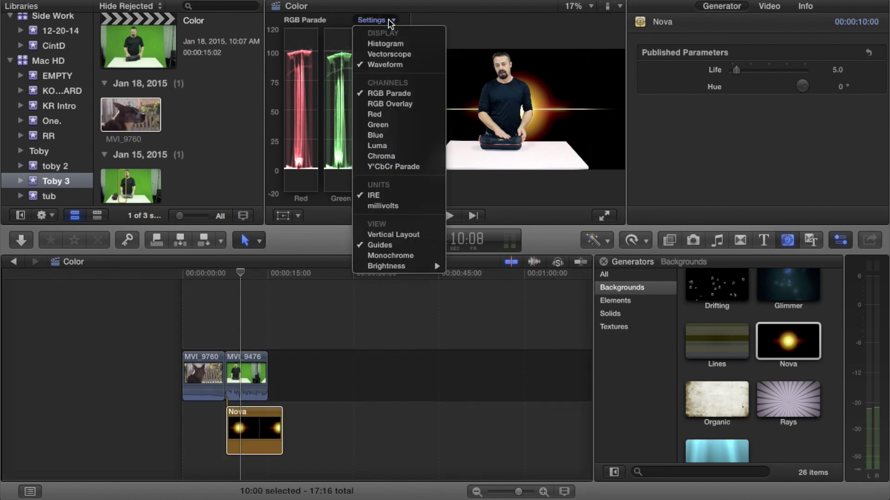
left_click(389, 54)
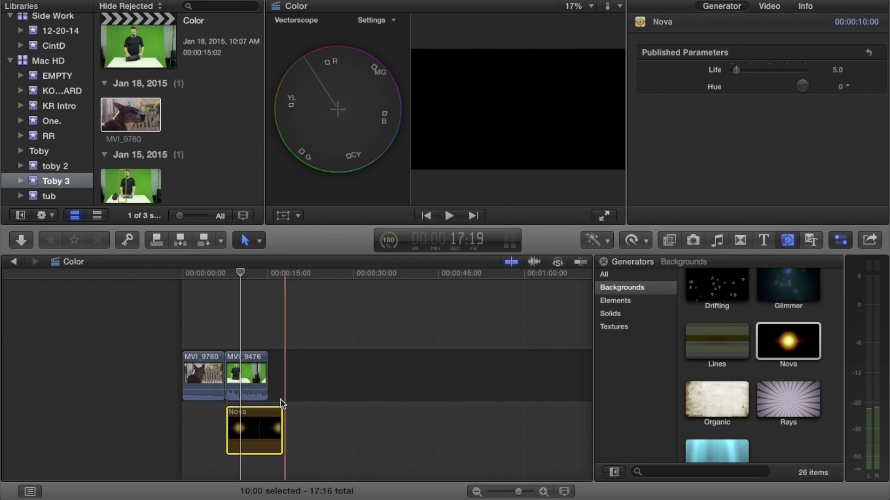
Hide the video scopes and place the playhead at 10:13 over clip MVI_9476
left_click(392, 20)
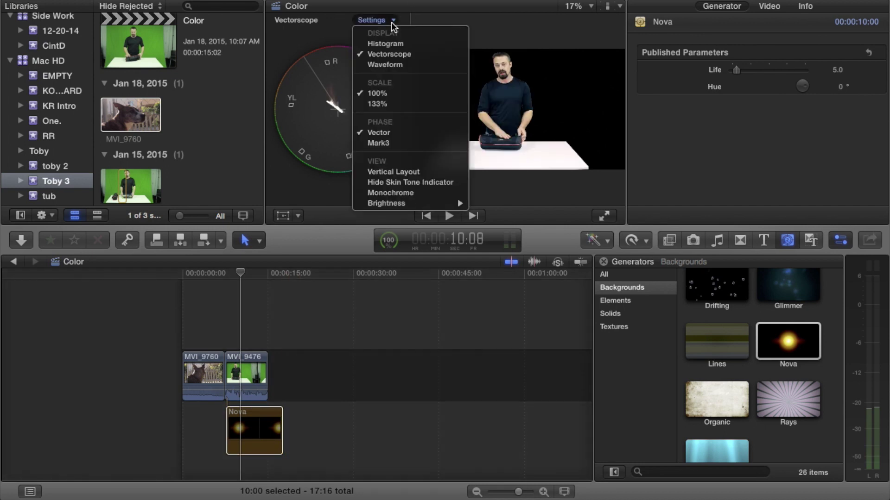
left_click(395, 22)
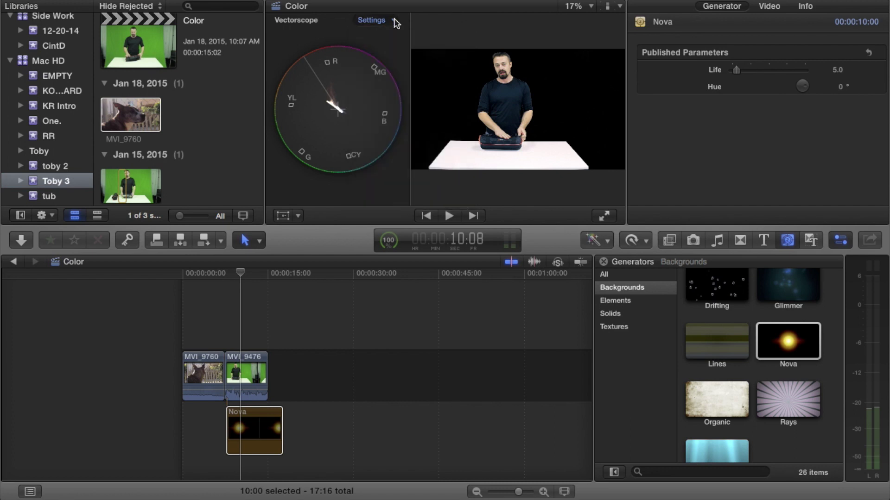
key("super+7")
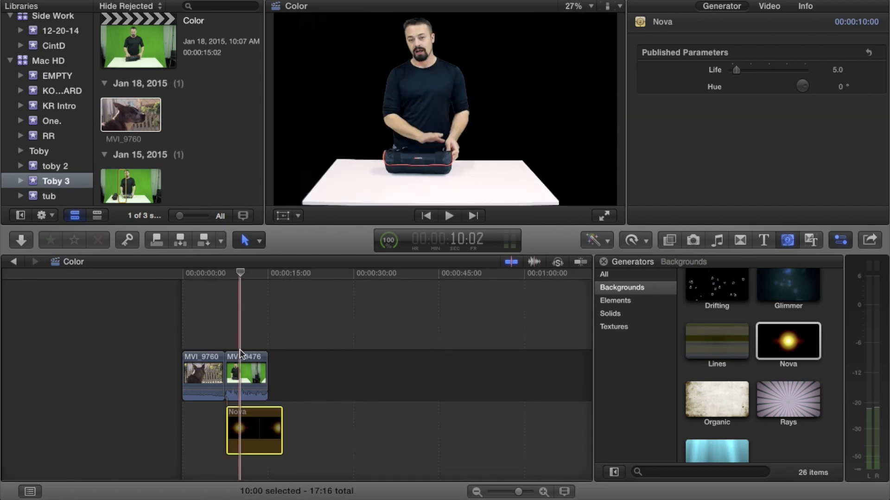
left_click(242, 272)
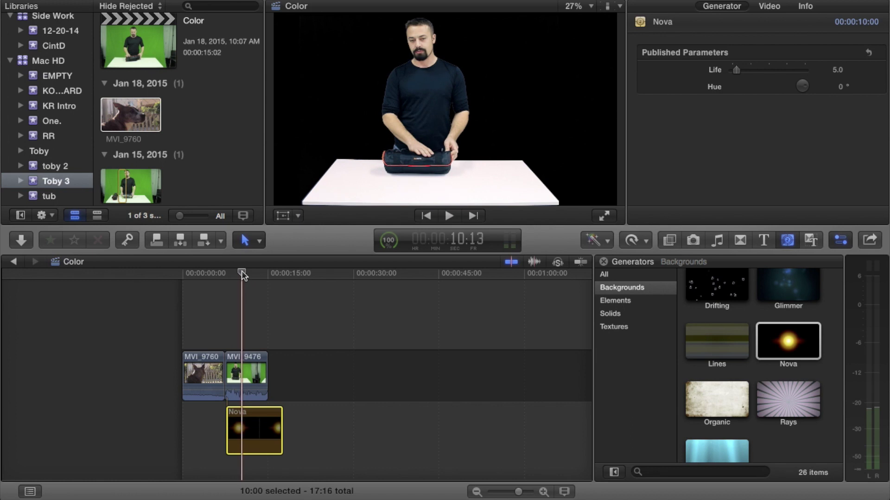